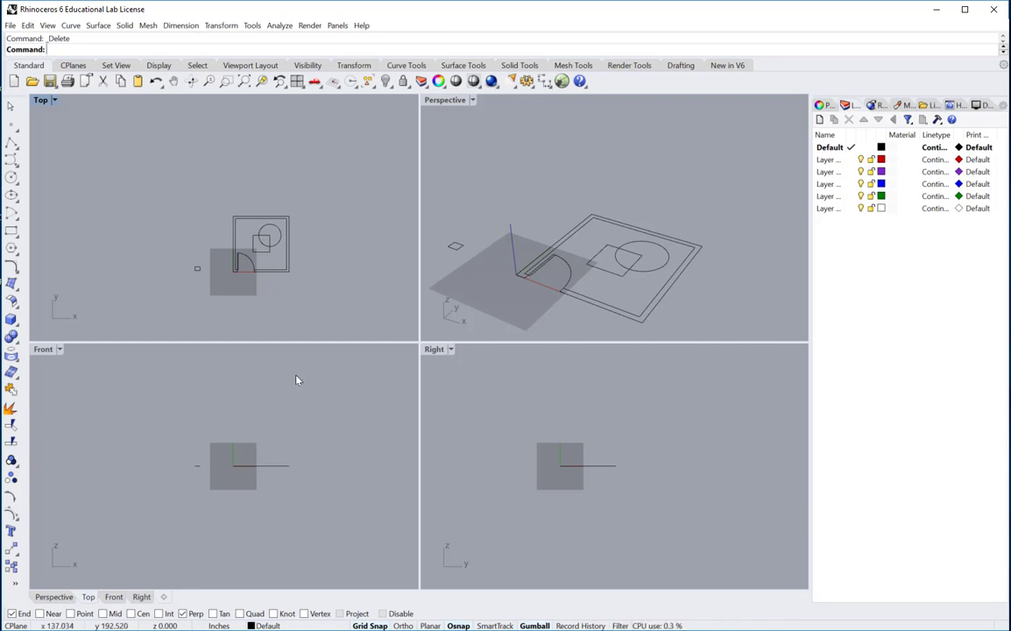
Zoom in on the floor plan, then select the door arc, the circle and the square in turn
scroll(254, 226, up, 3)
scroll(254, 282, up, 2)
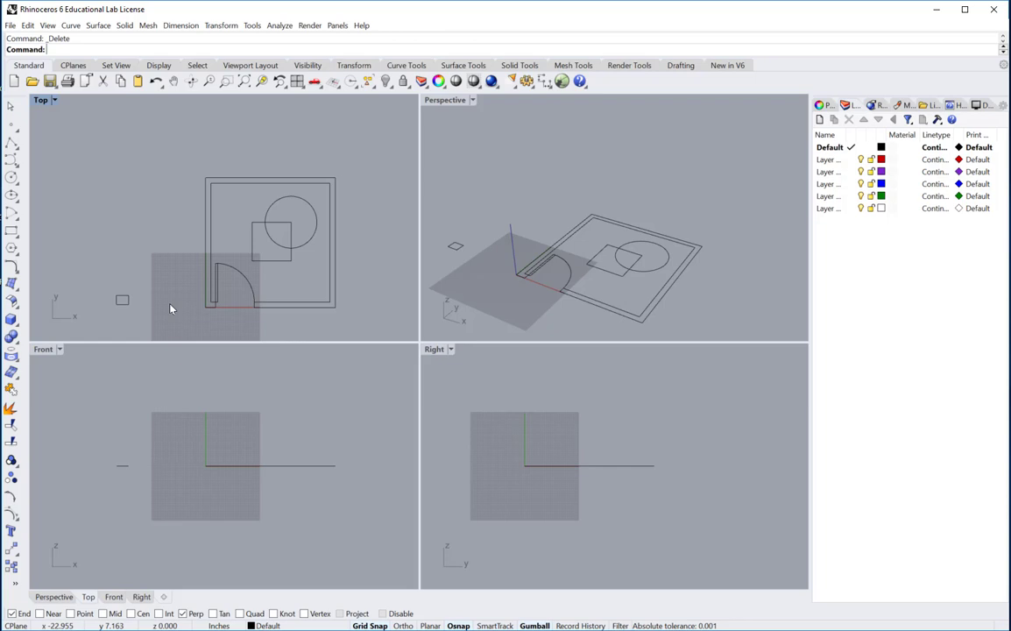
click(245, 276)
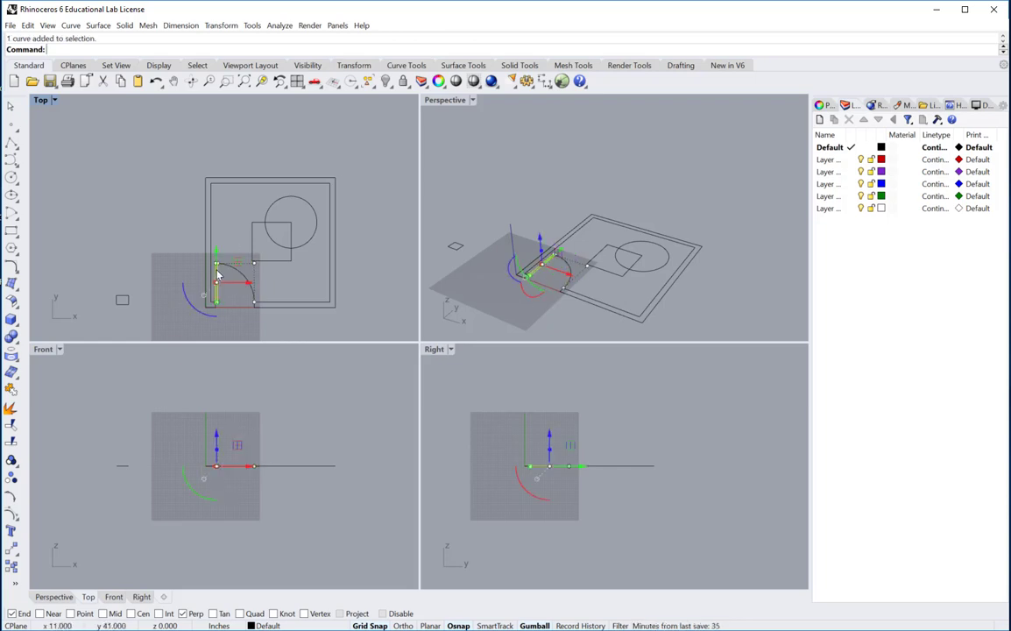
click(312, 236)
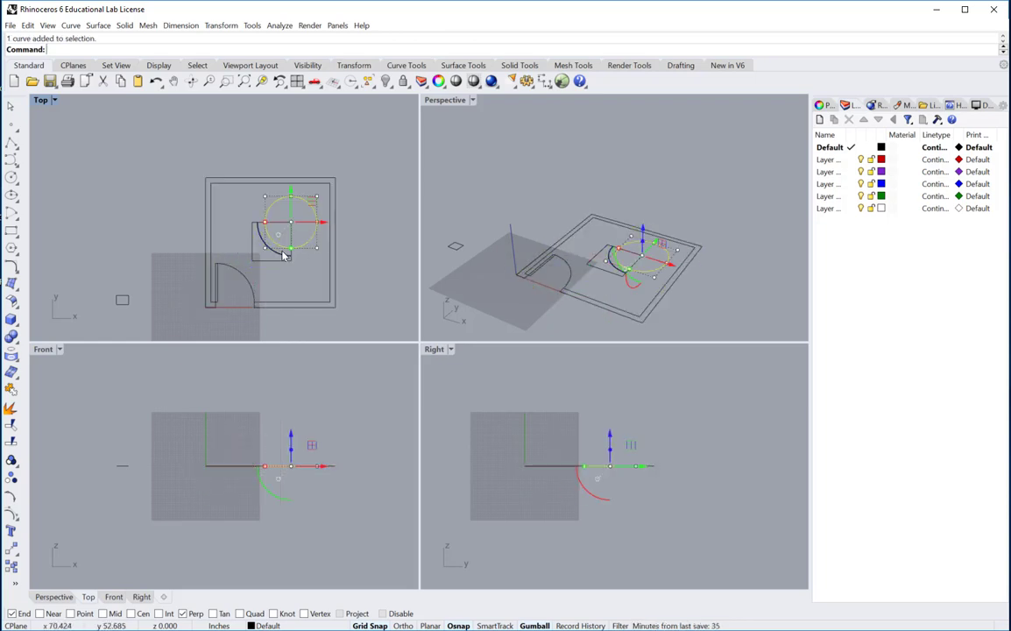
click(303, 282)
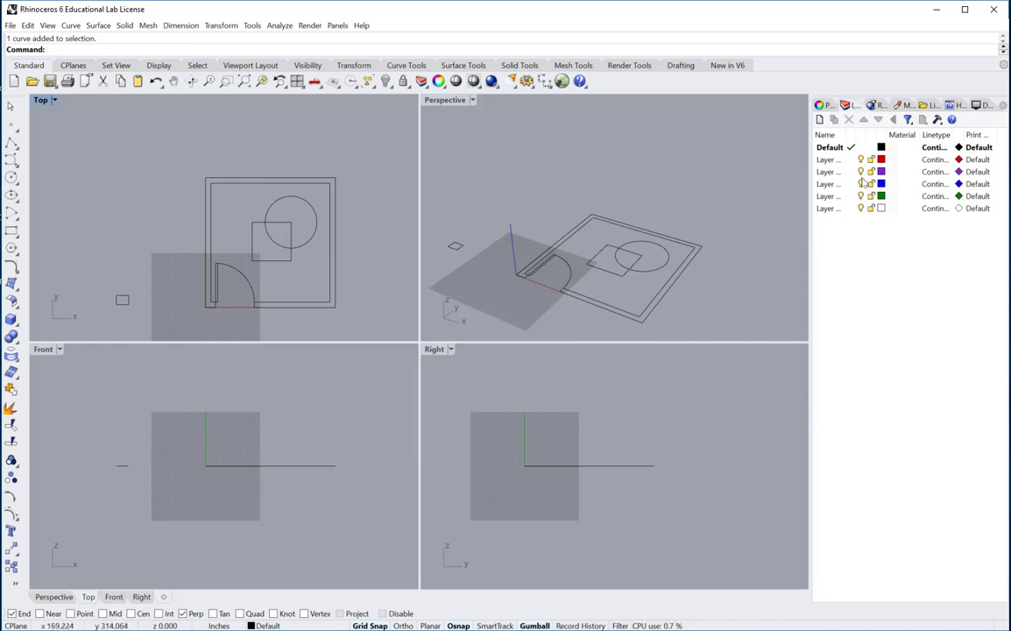
Rename the red Layer 01 to Superthick
click(829, 160)
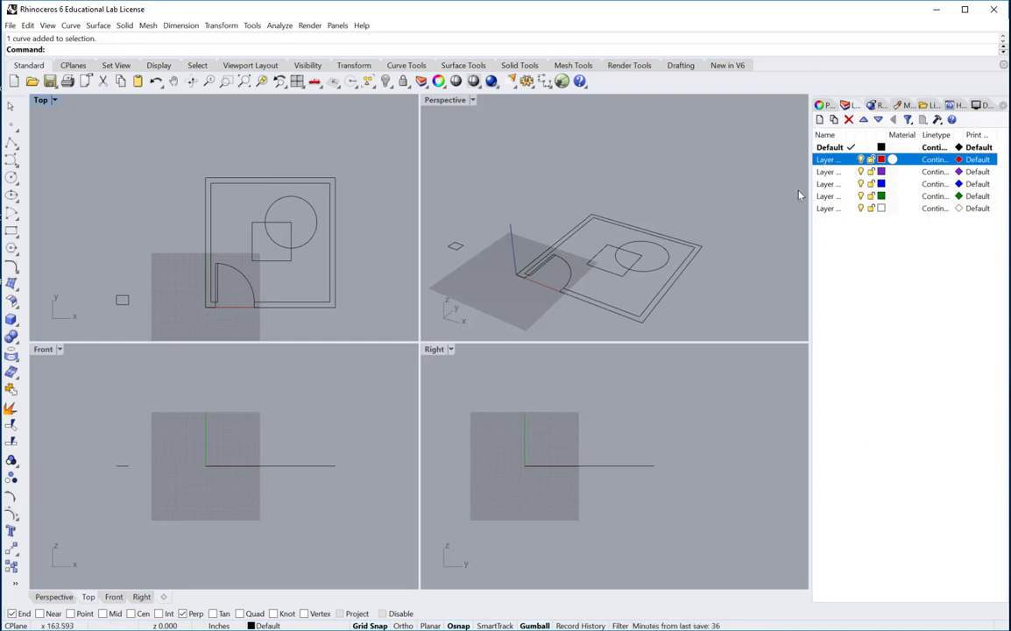
click(827, 161)
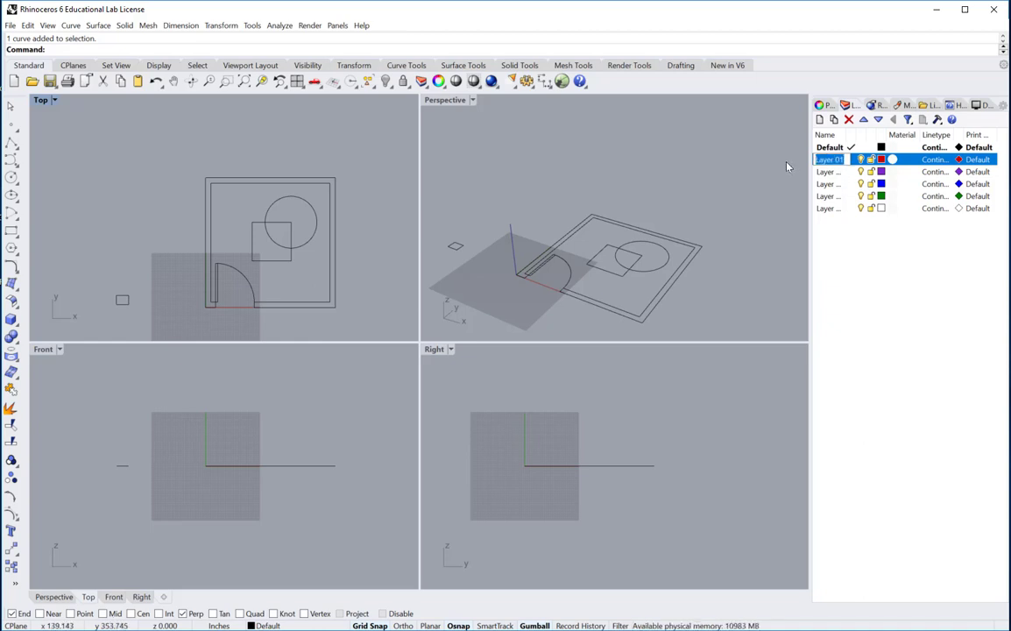
text(Supert)
text(hick)
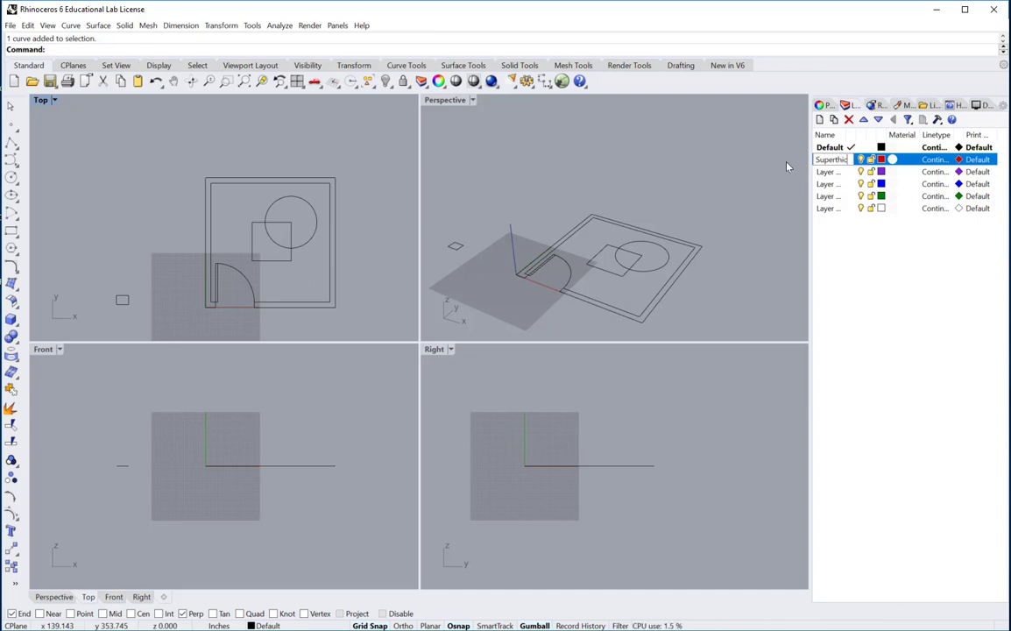
click(837, 172)
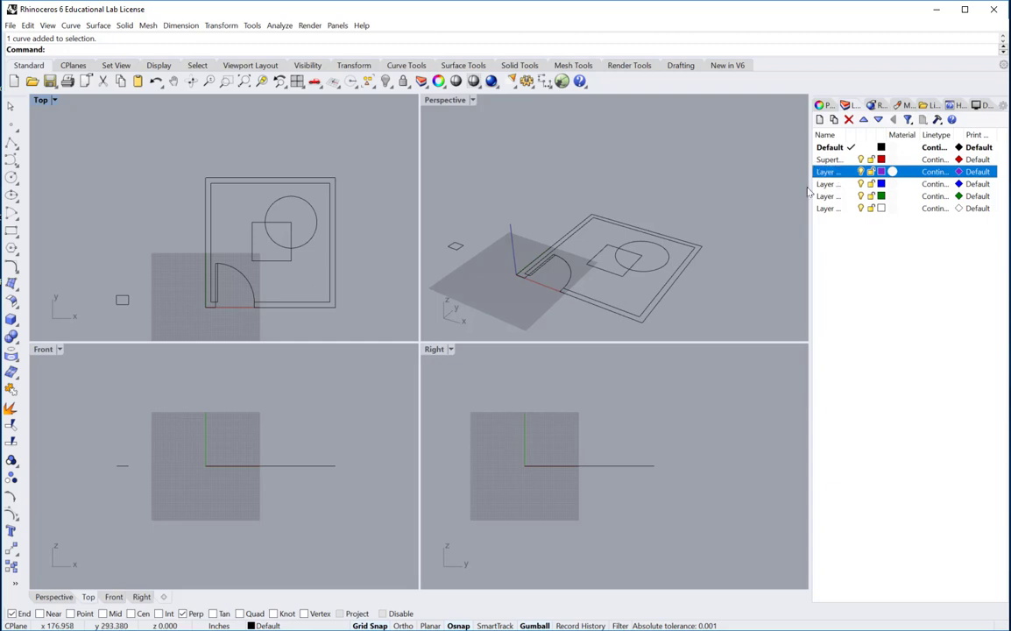
text(Thick)
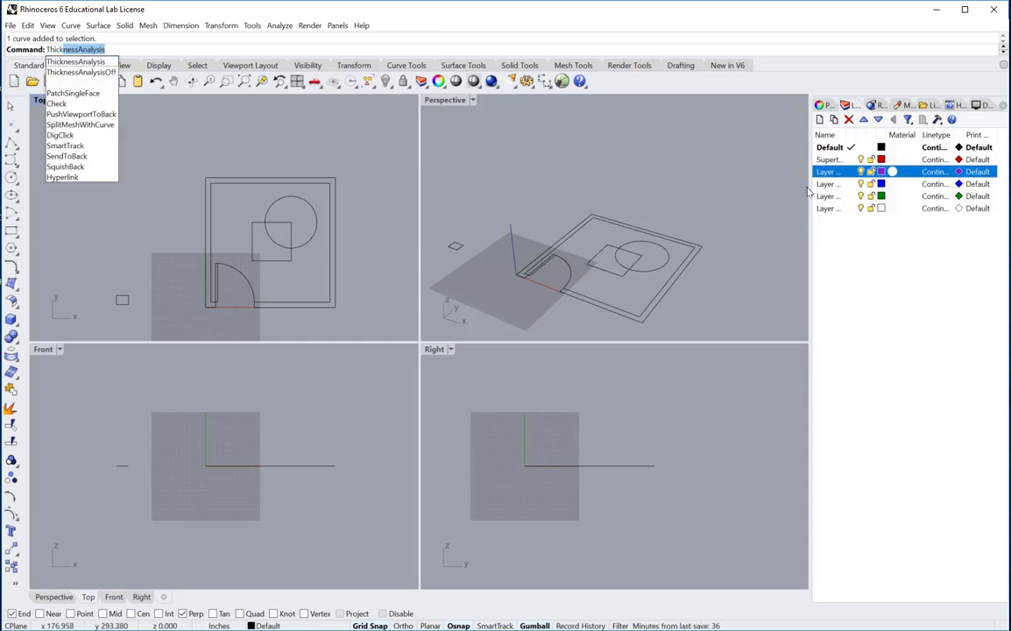
click(837, 185)
Make Layer 02 current, rename it, and start fixing the misspelled 'Thisck' name
double_click(828, 173)
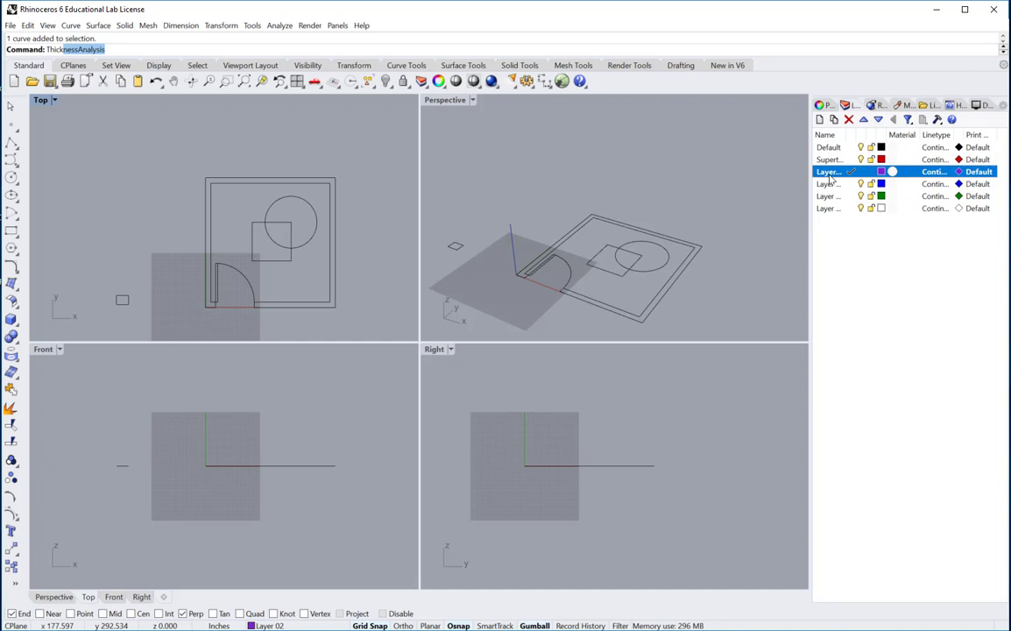
text(Thisck)
key(Return)
click(824, 186)
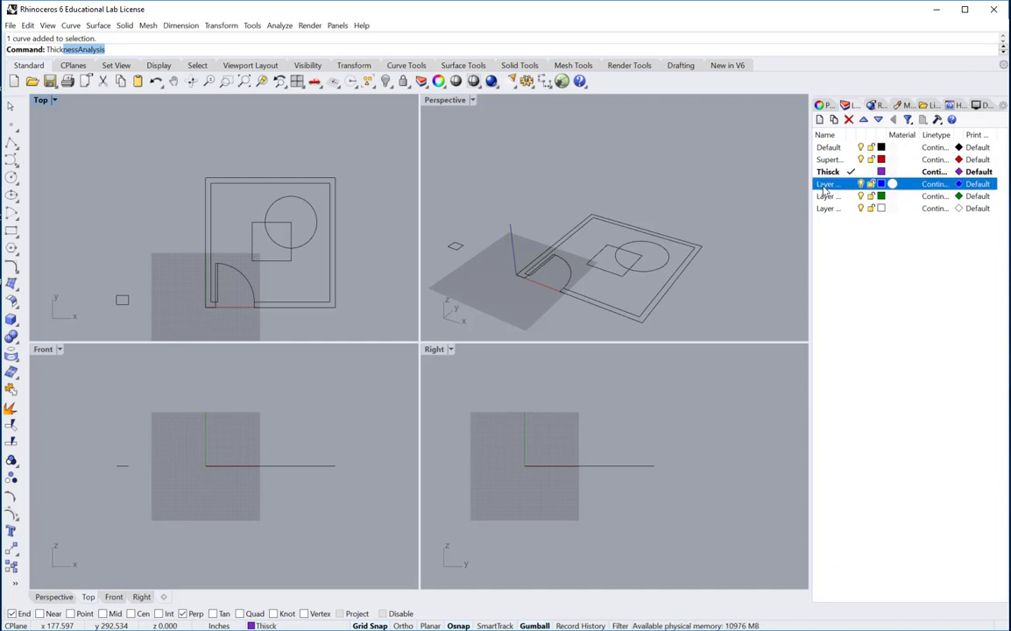
click(835, 173)
click(837, 172)
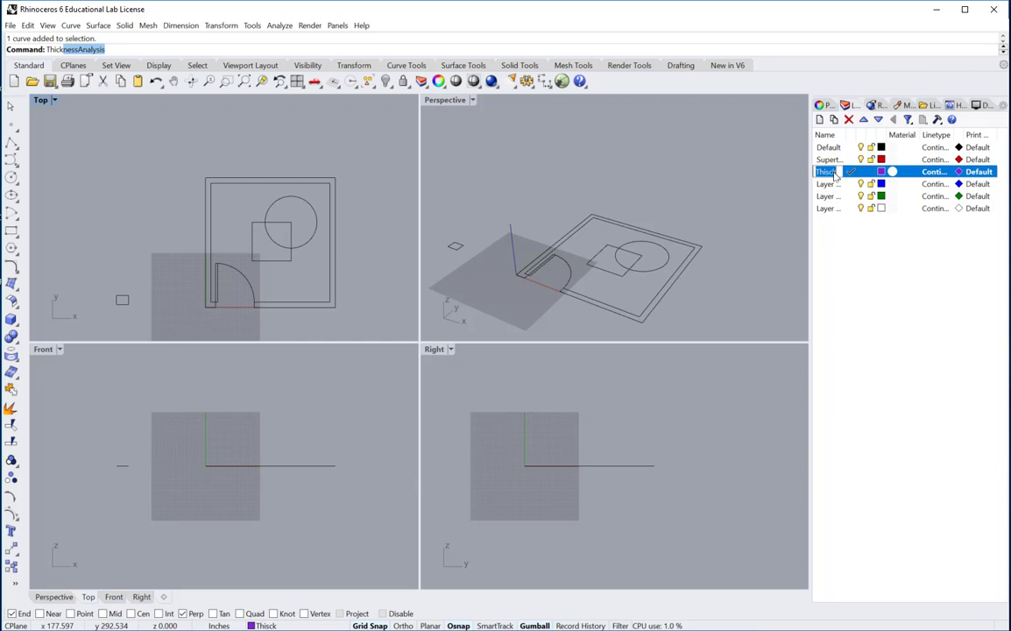
click(836, 174)
key(BackSpace)
key(BackSpace)
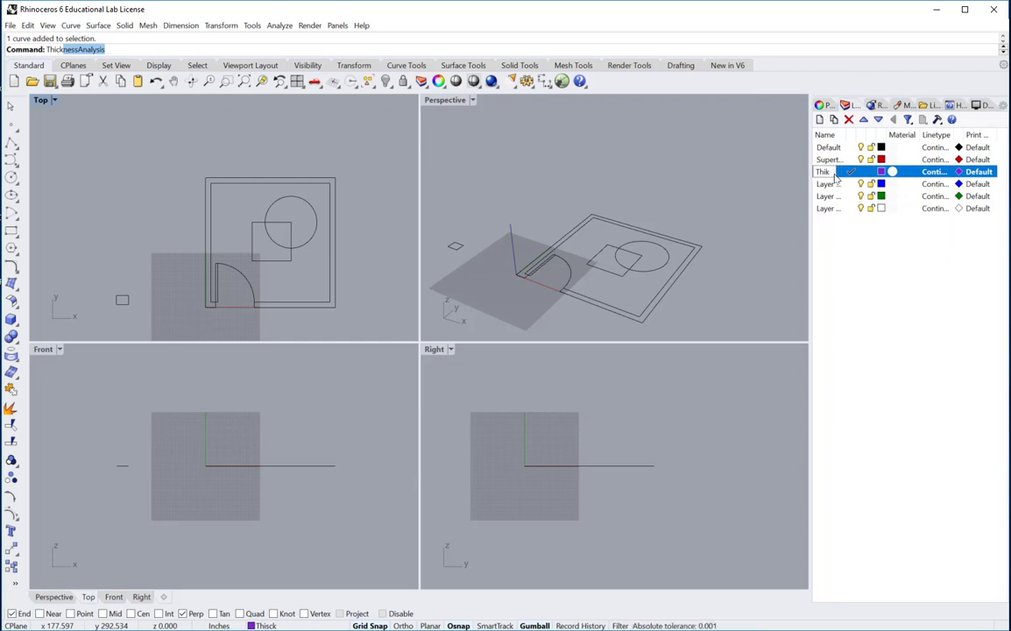
Finish correcting the name to Thick and rename Layer 03 to Med
text(c)
click(830, 185)
click(834, 187)
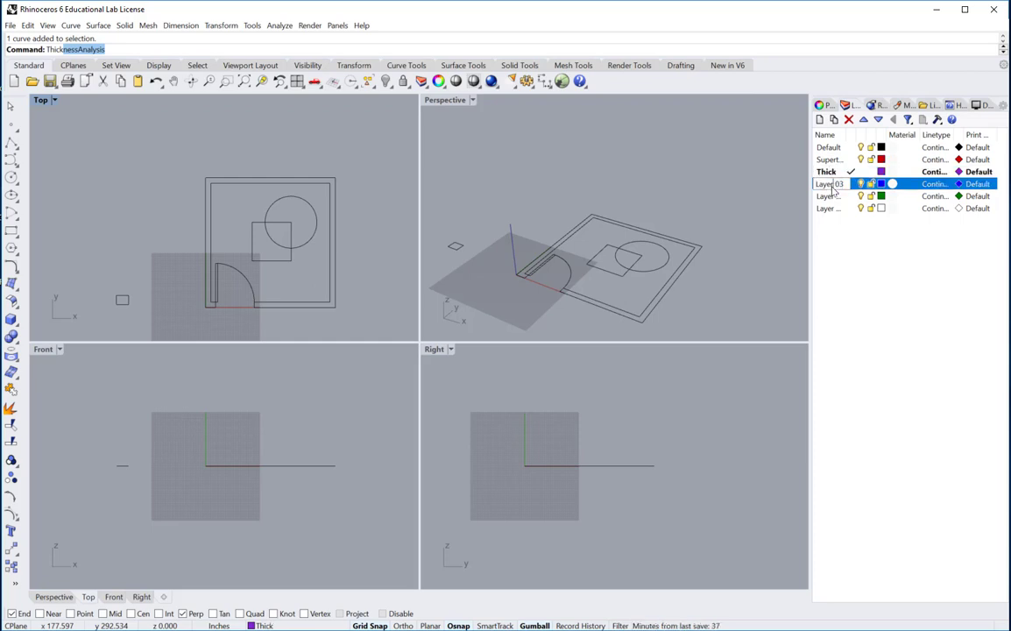
drag(843, 184, 803, 187)
text(Med)
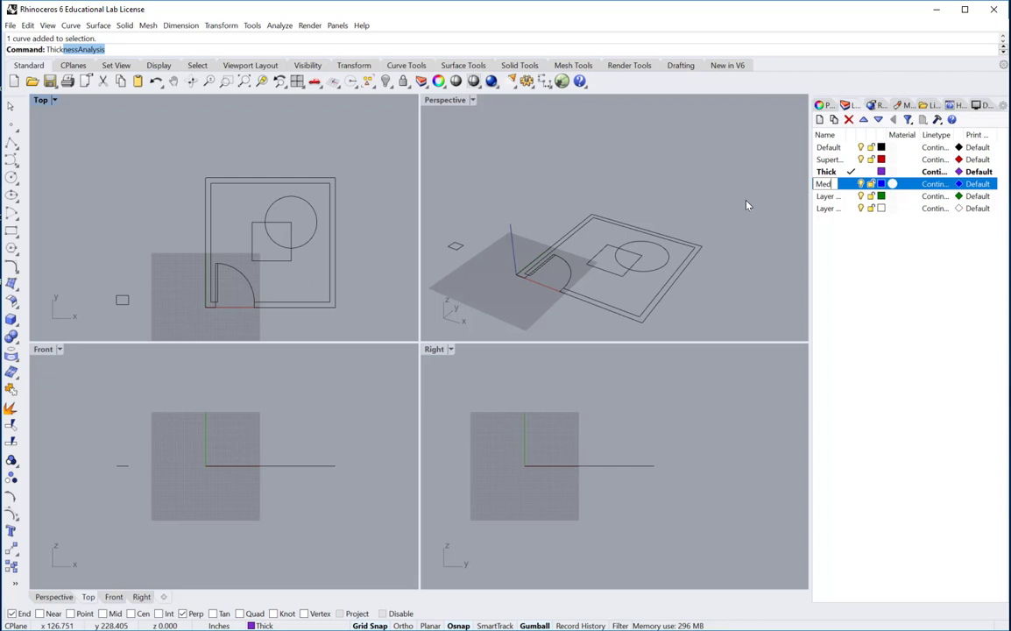
click(829, 198)
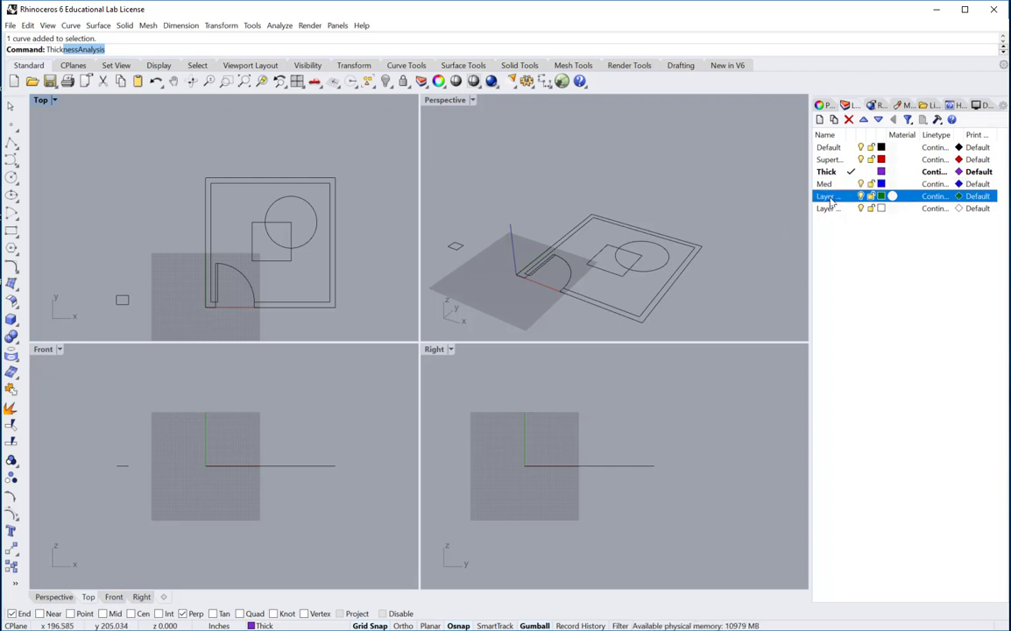
Rename Layer 04 to Thin, fixing the mistyped letters
click(837, 197)
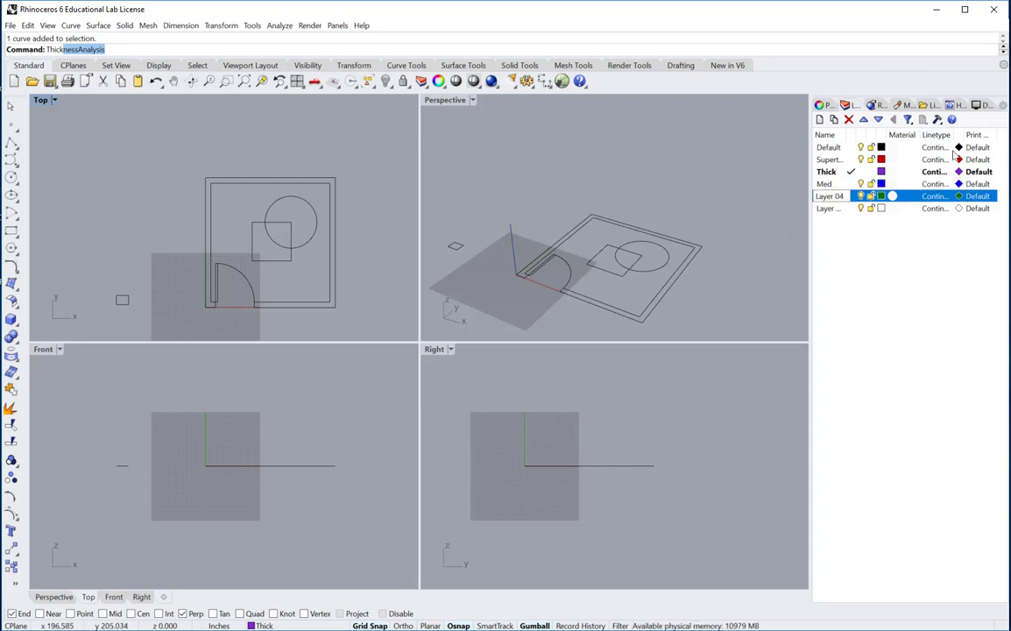
drag(842, 197, 775, 203)
text(Thisn)
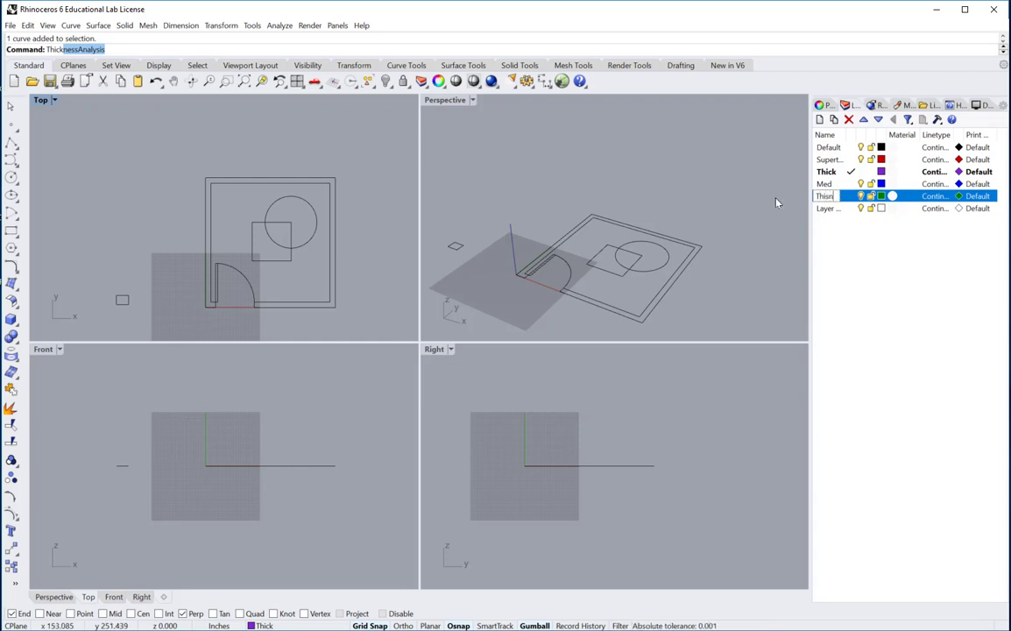
key(BackSpace)
key(BackSpace)
key(BackSpace)
text(in)
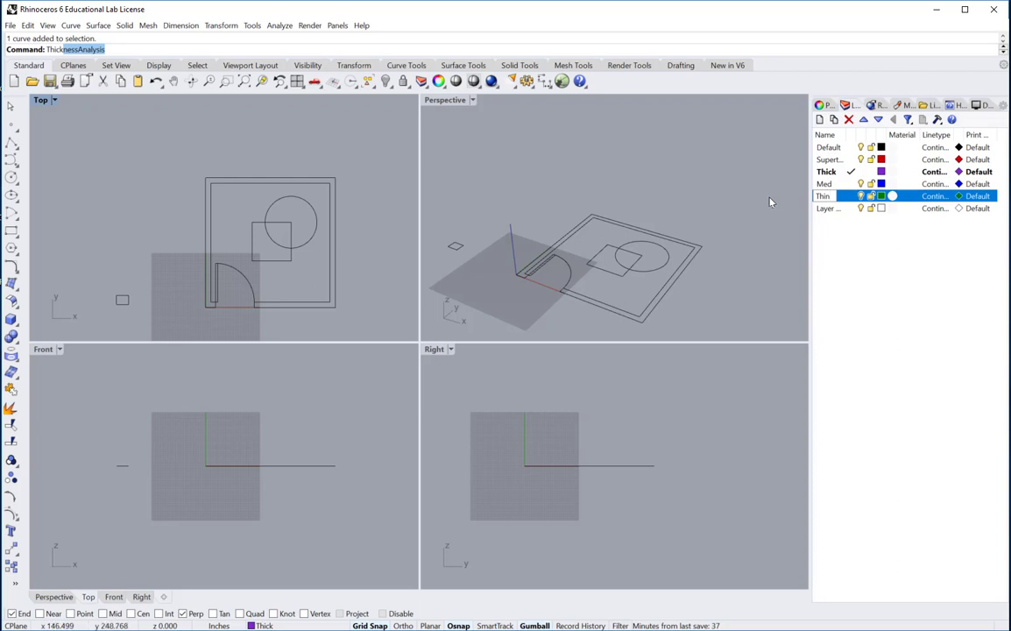
click(828, 208)
Rename Layer 05 to Superthin
click(829, 210)
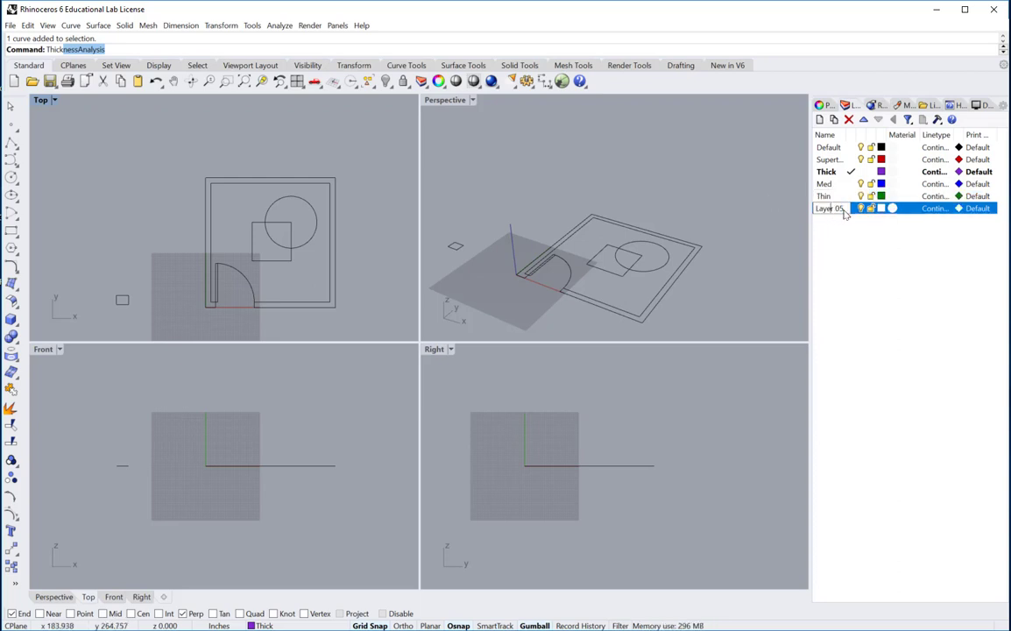
text(Superthin)
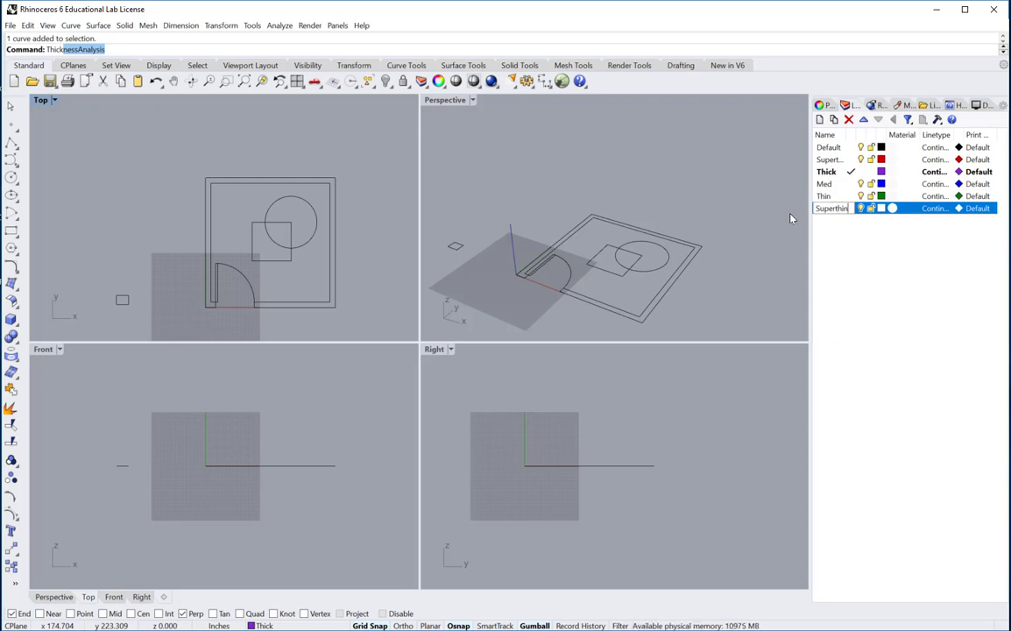
key(Return)
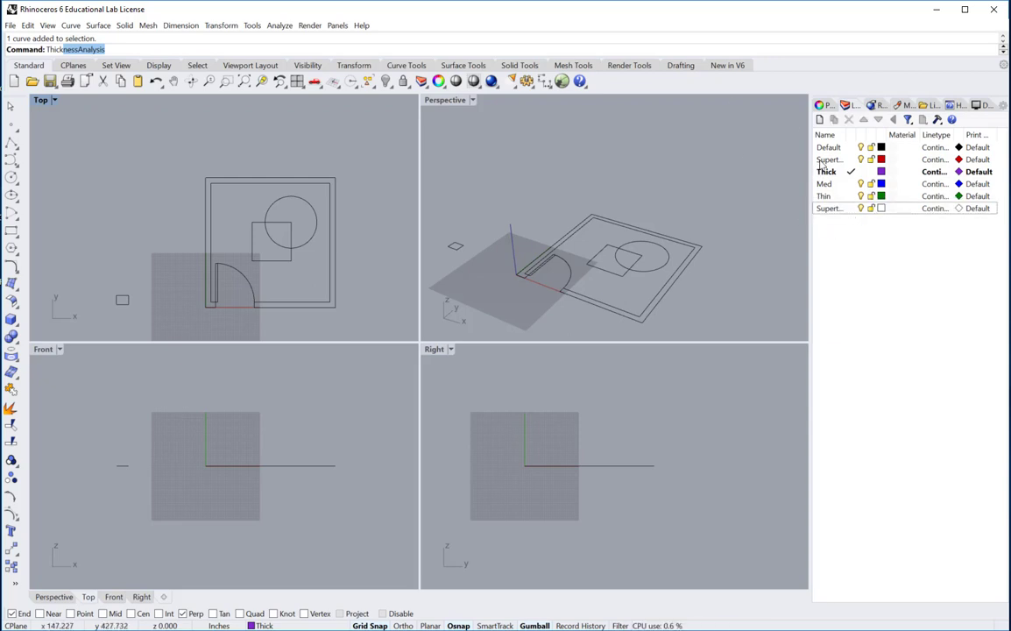
Select both wall outlines and assign them to the Superthick layer
click(830, 160)
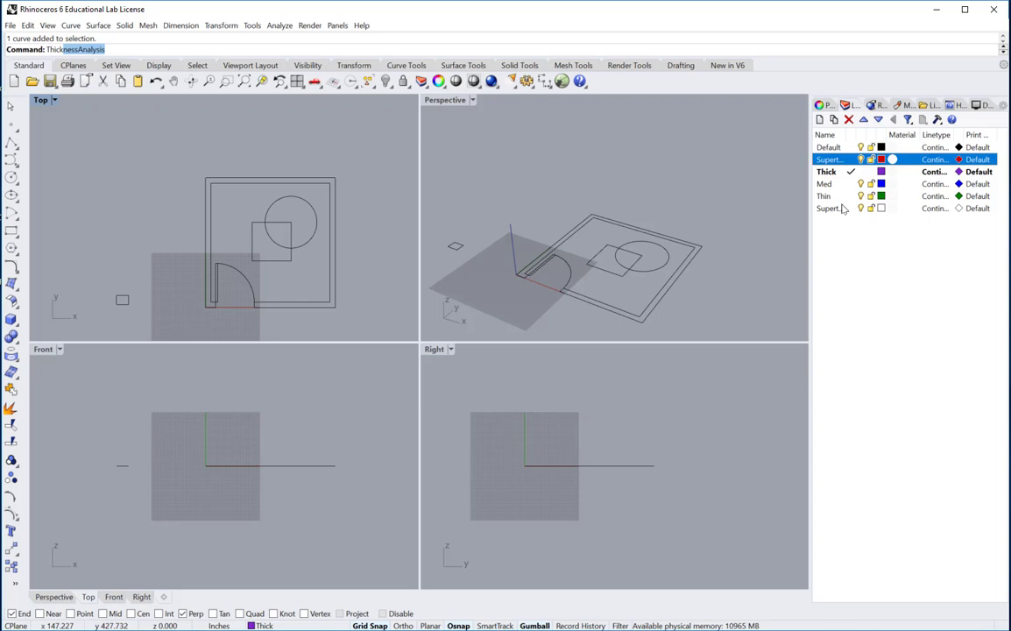
click(844, 278)
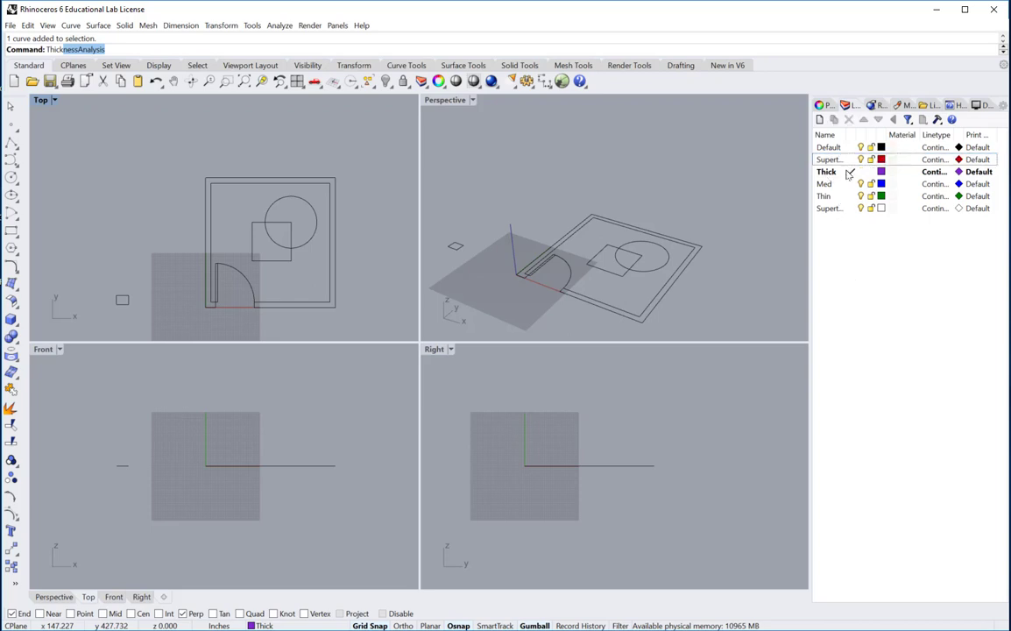
click(833, 161)
click(827, 172)
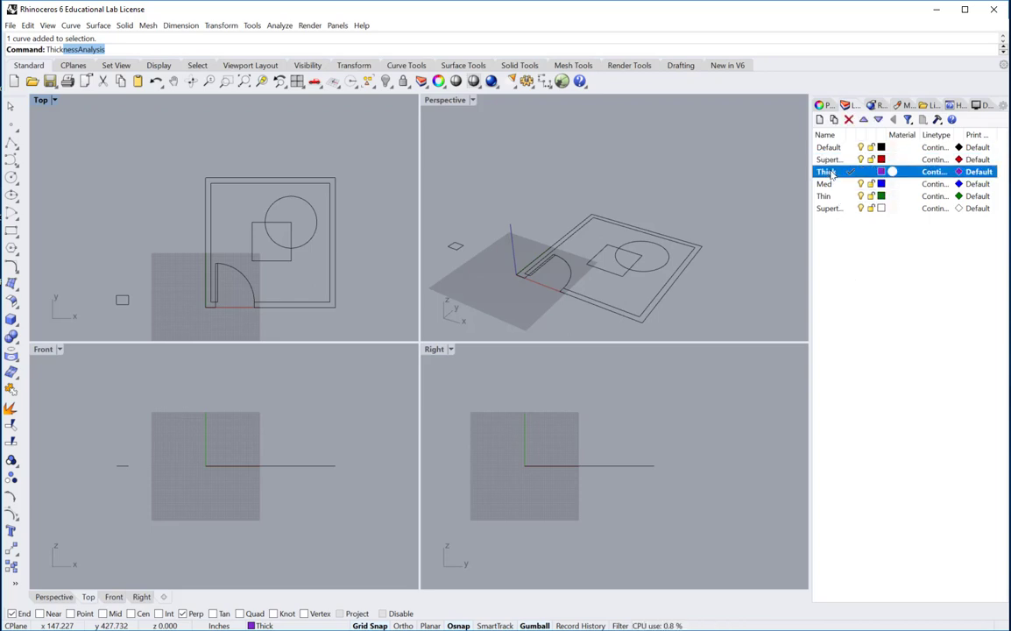
click(827, 184)
click(829, 208)
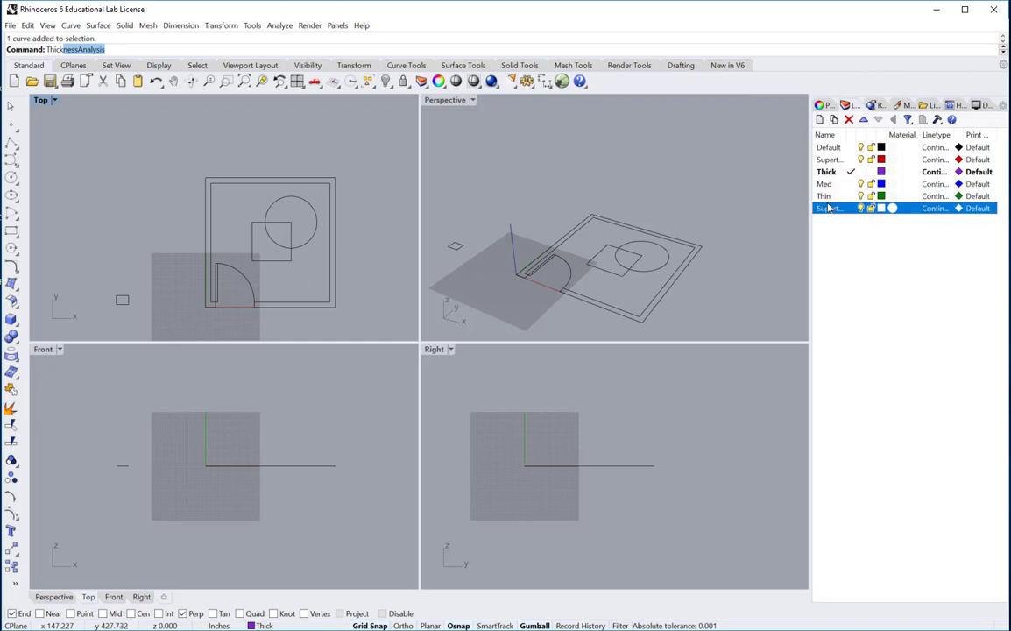
click(332, 280)
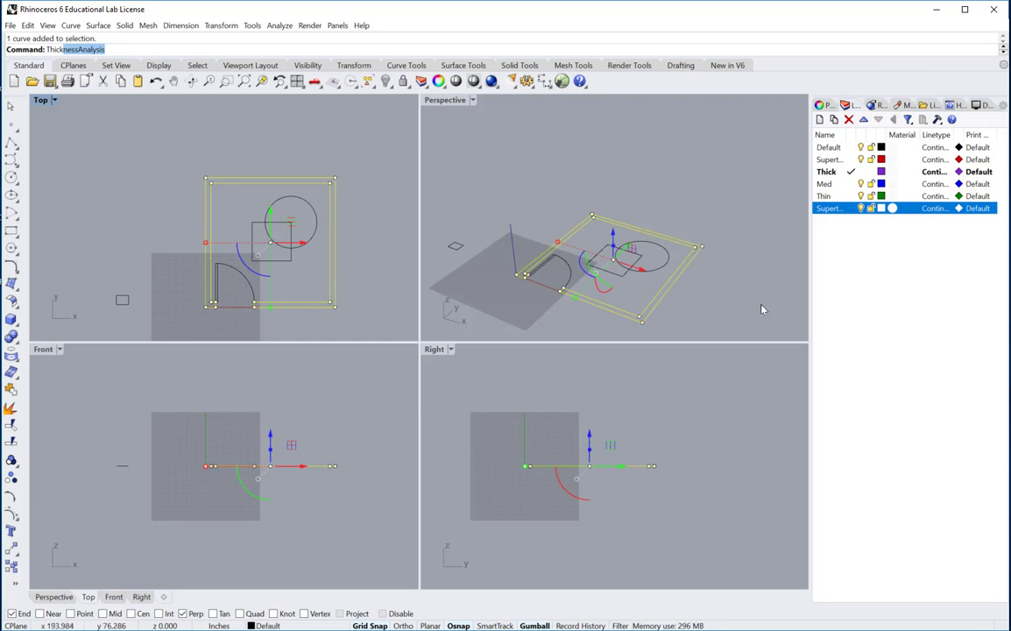
click(282, 627)
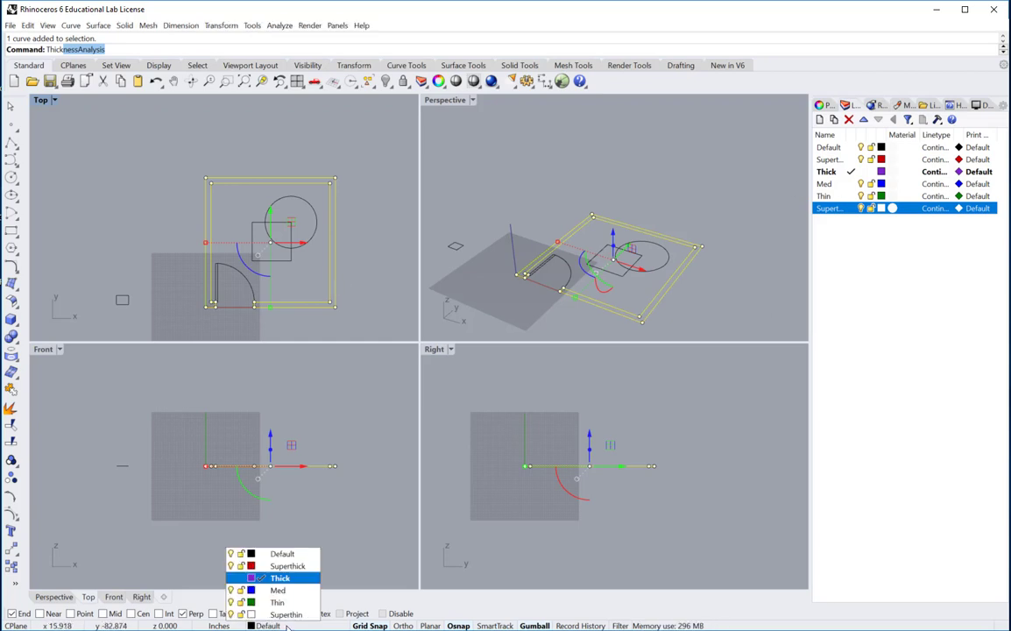
click(292, 567)
key(Escape)
key(Escape)
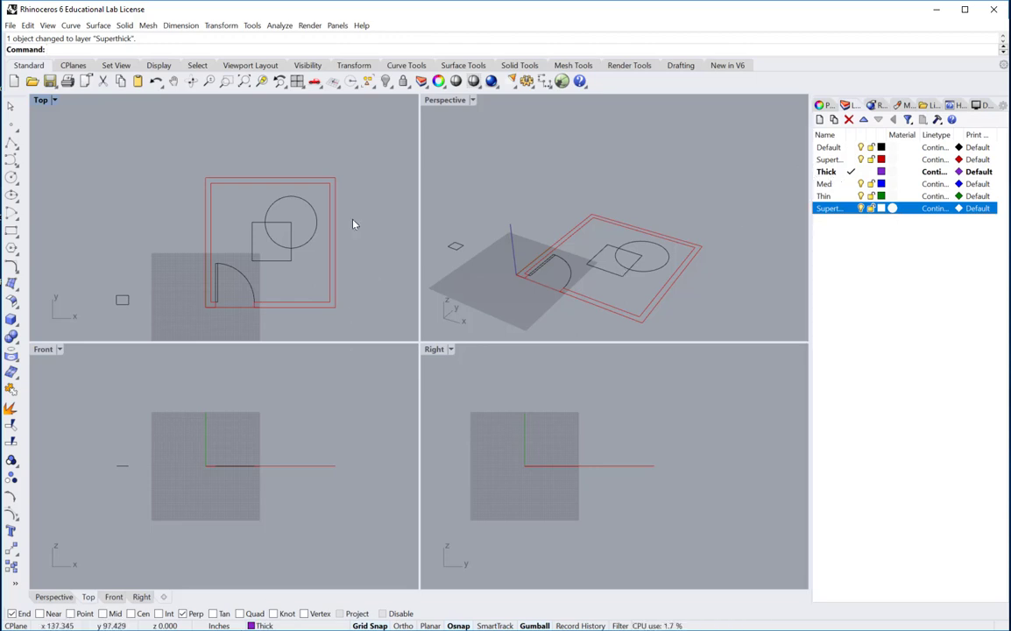
Move the door leaf line onto the Med layer
click(220, 281)
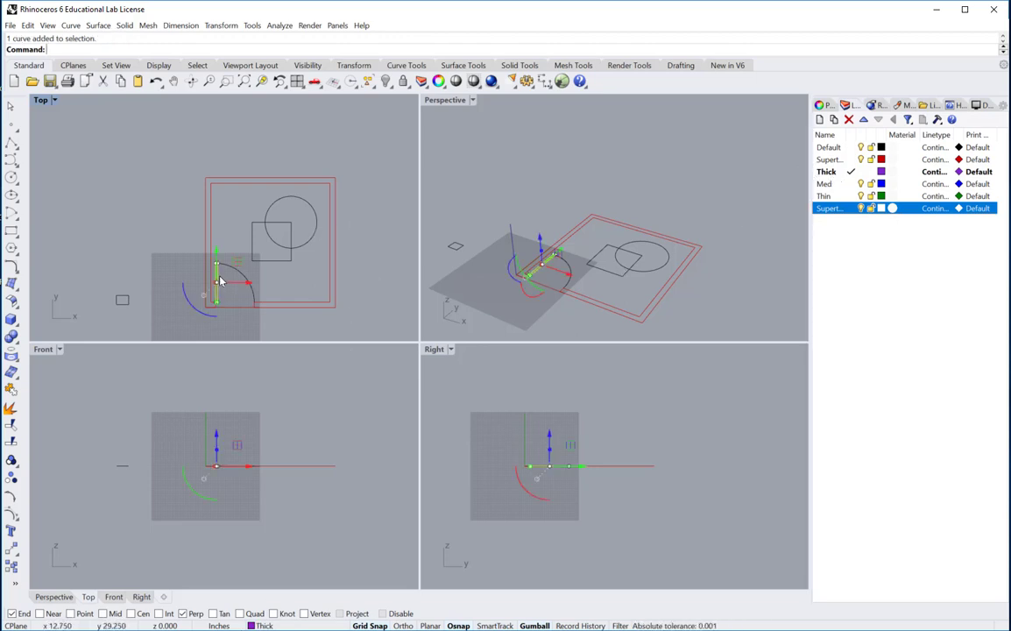
click(824, 185)
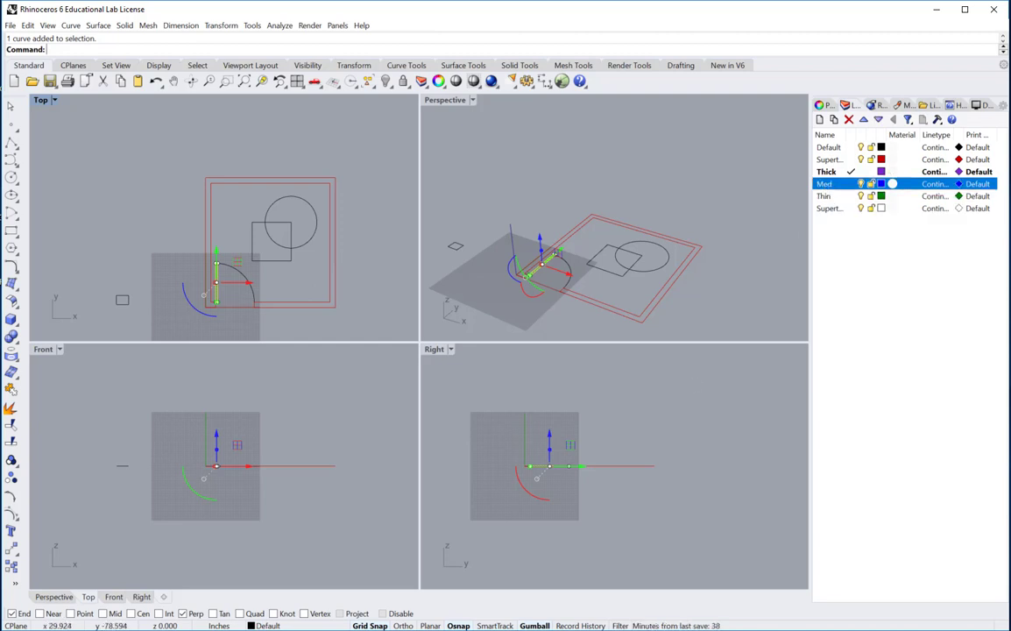
click(263, 626)
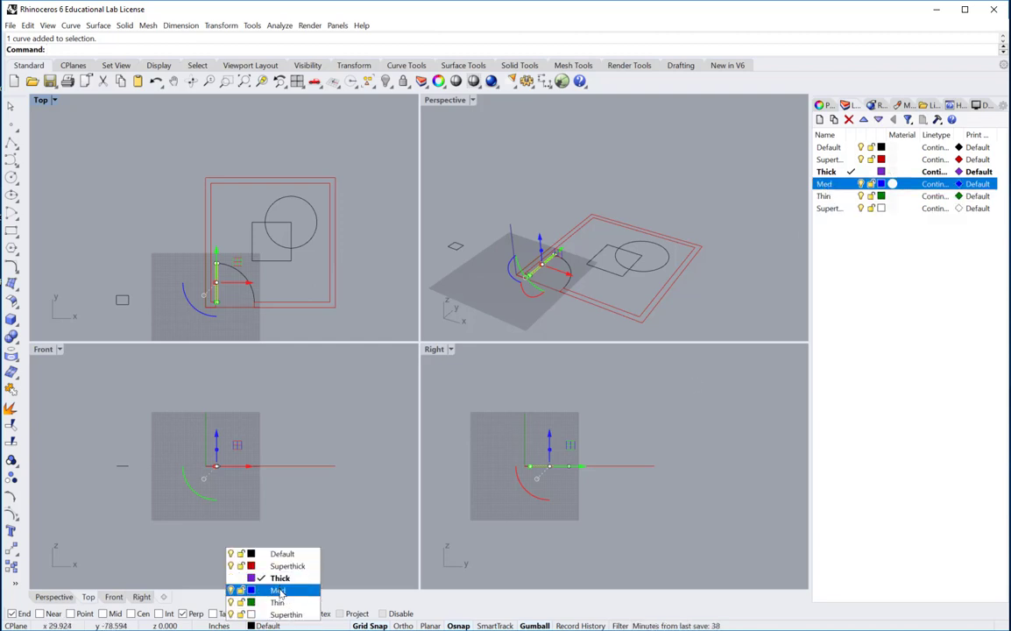
click(272, 589)
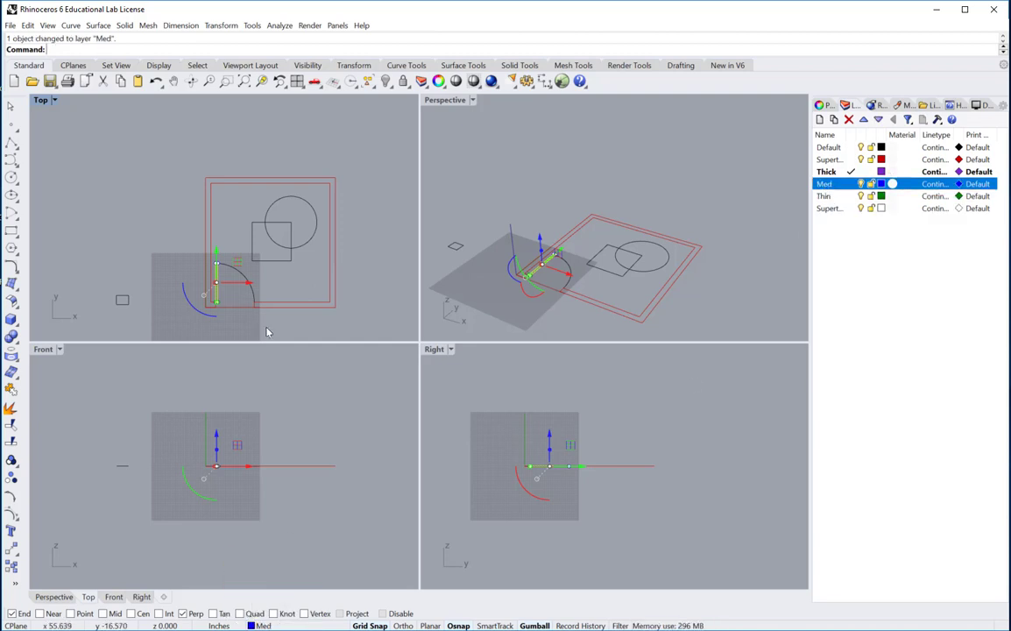
Make Default the current layer and move the door swing arc onto Thin
double_click(829, 149)
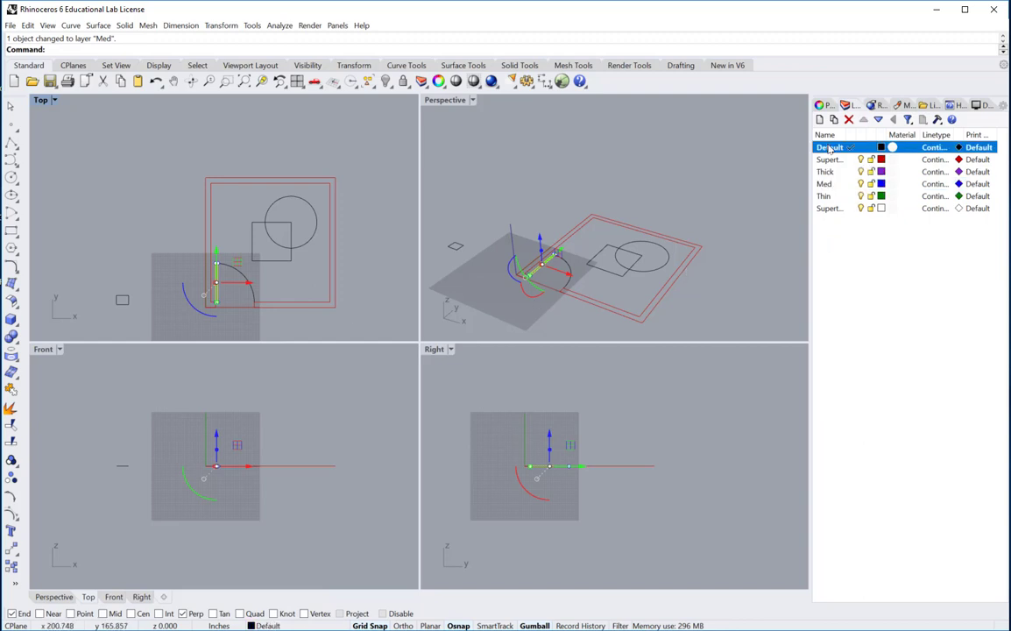
click(251, 285)
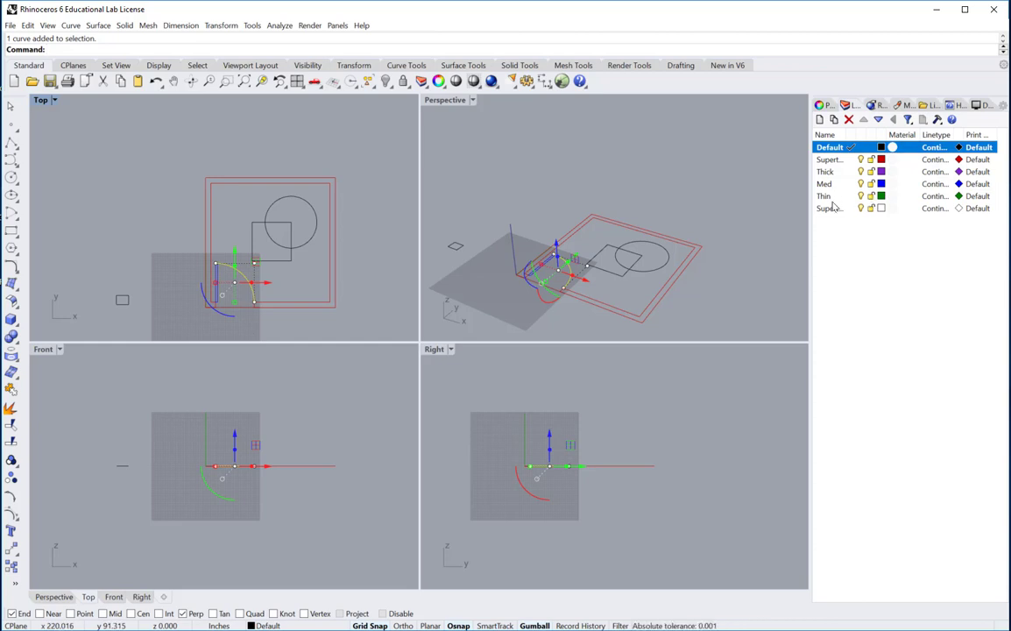
click(298, 628)
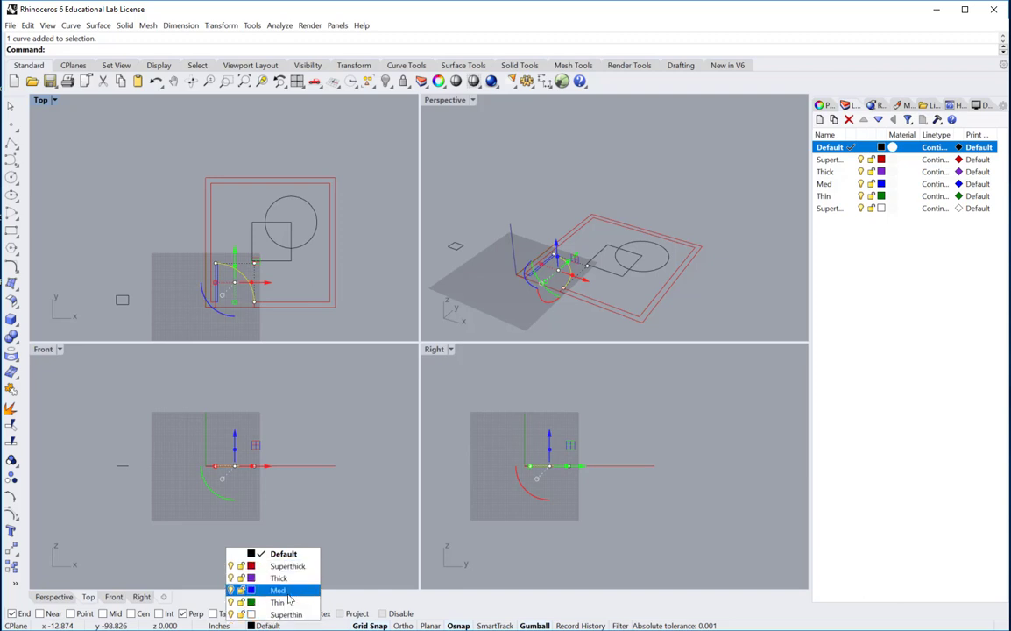
click(278, 599)
click(360, 322)
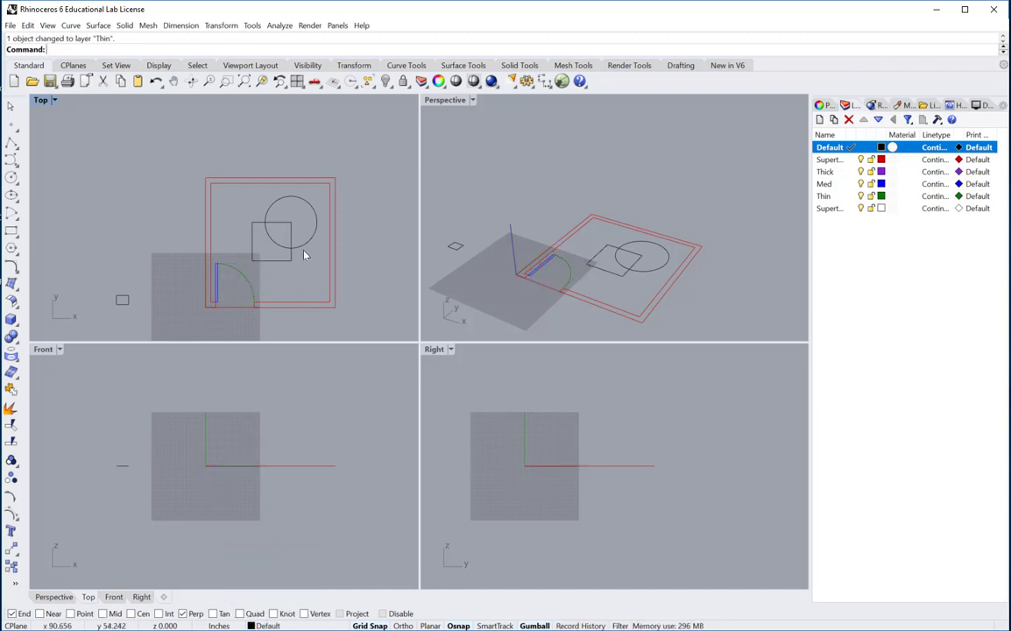
Crossing-select the circle and square and assign them to the Superthin layer
drag(305, 261, 252, 223)
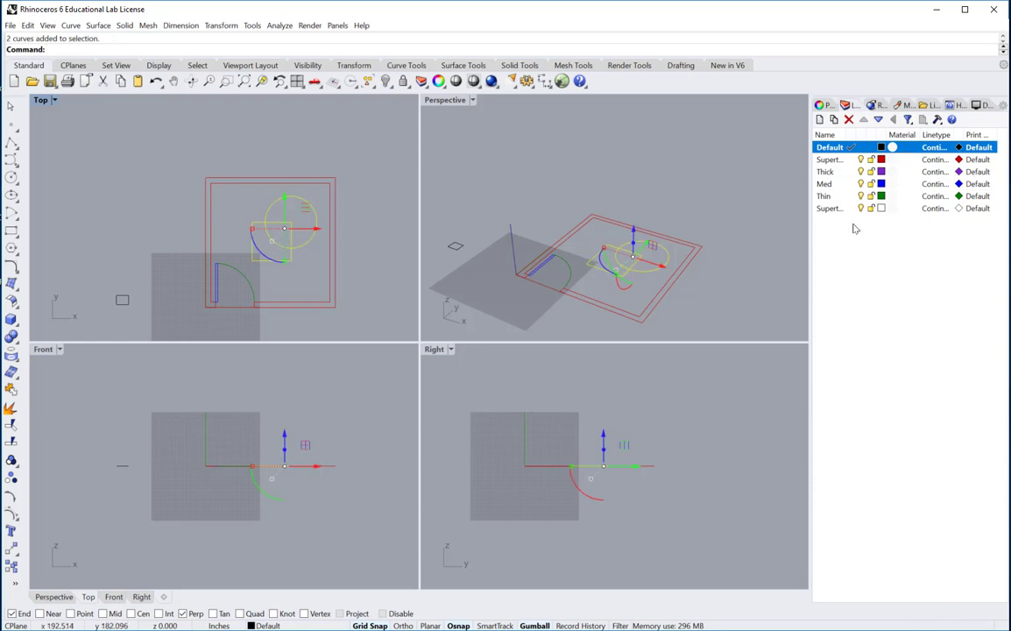
click(308, 625)
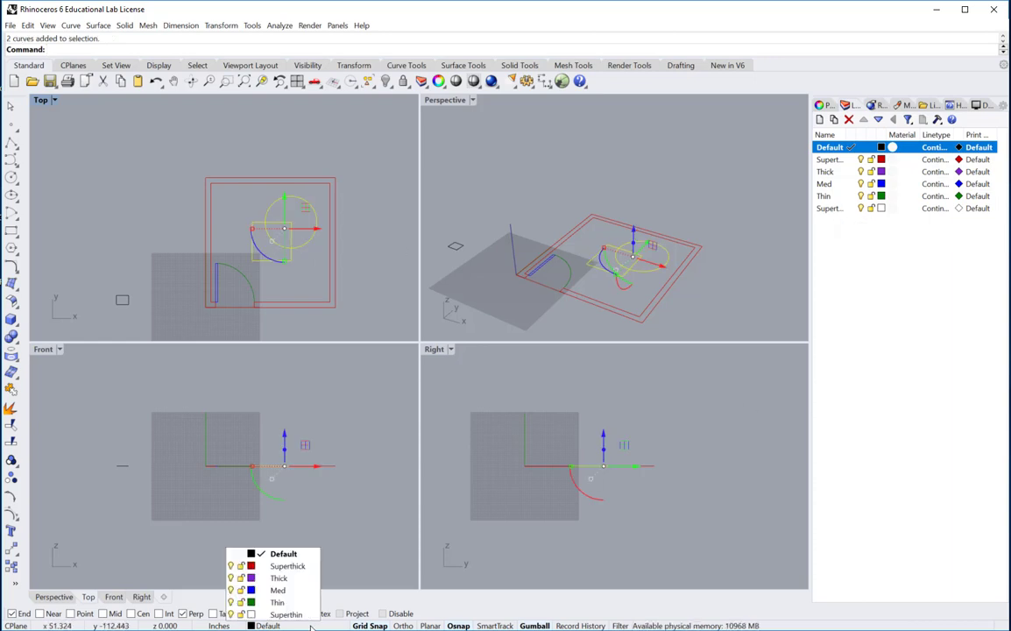
click(286, 614)
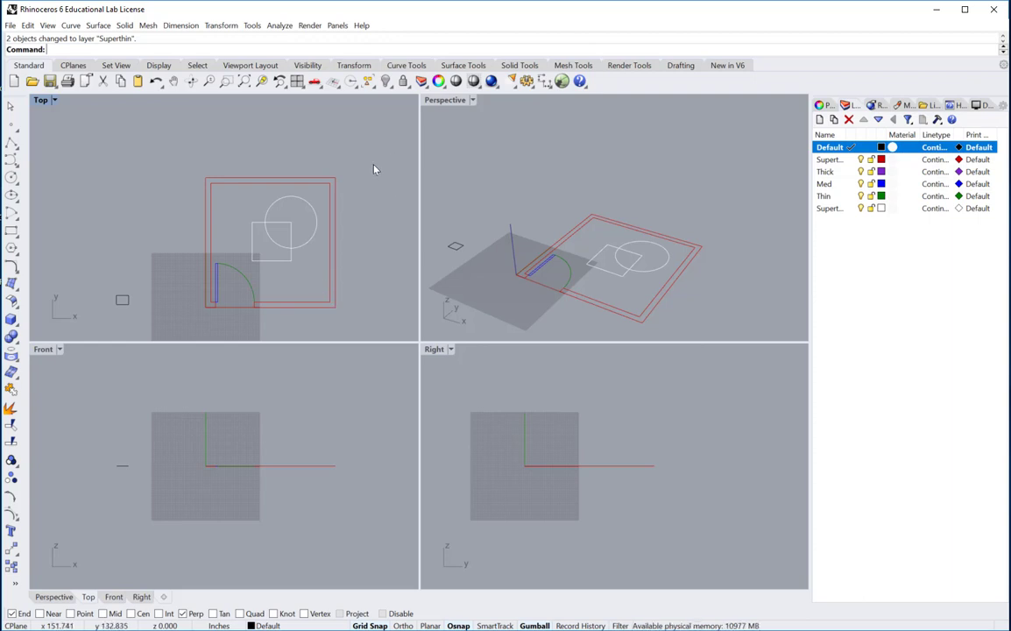
Window-select all plan curves in Perspective and drag them right along X with the gumball
drag(352, 189, 201, 320)
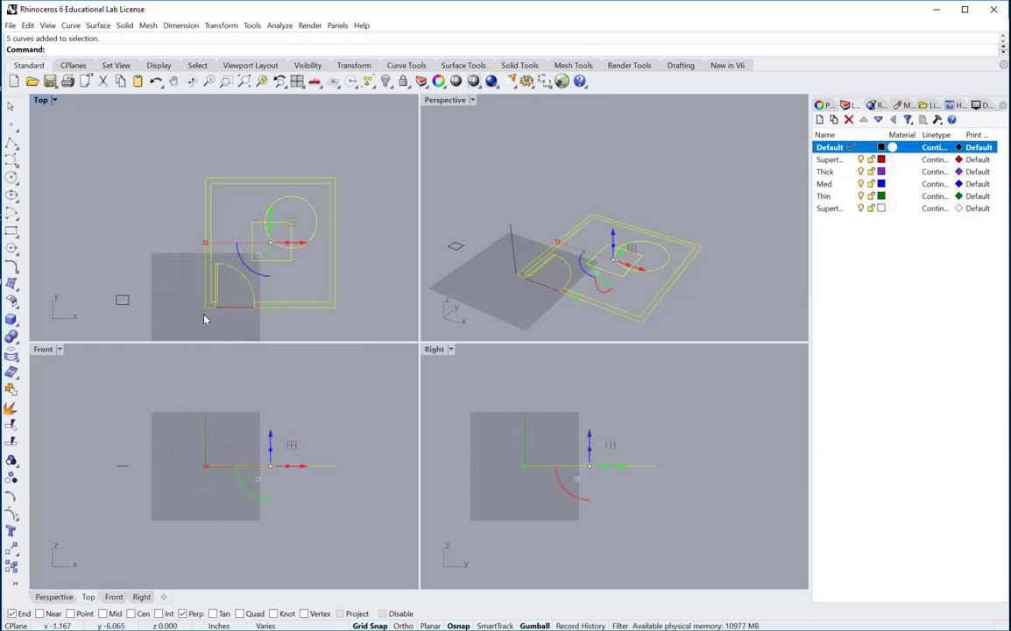
key(Escape)
scroll(206, 320, up, 5)
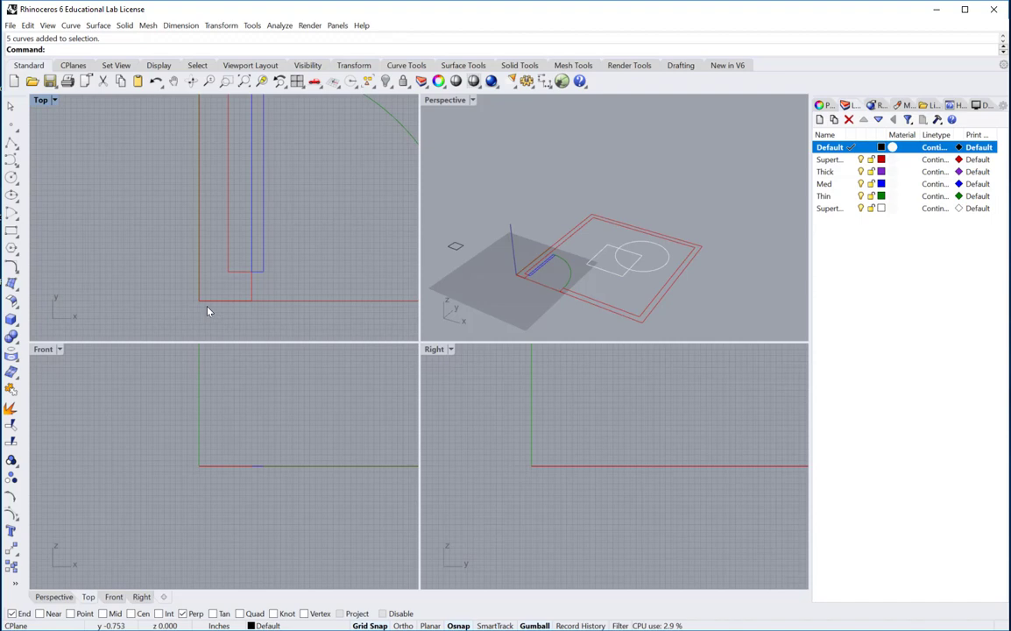
scroll(195, 306, down, 5)
scroll(614, 250, down, 2)
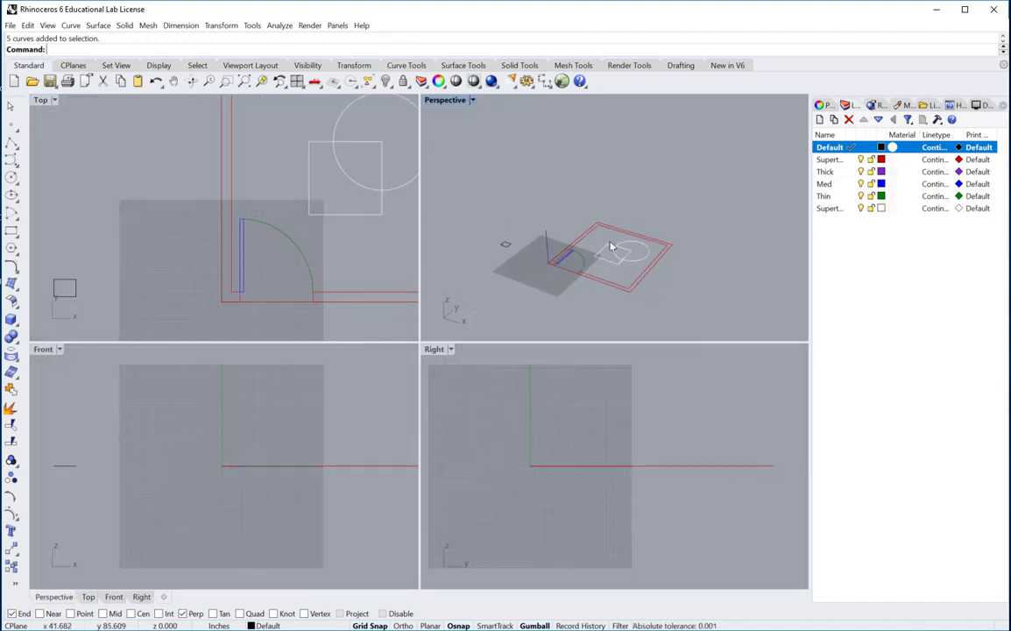
scroll(613, 253, up, 4)
scroll(610, 277, down, 3)
shift+right_drag(612, 293, 630, 252)
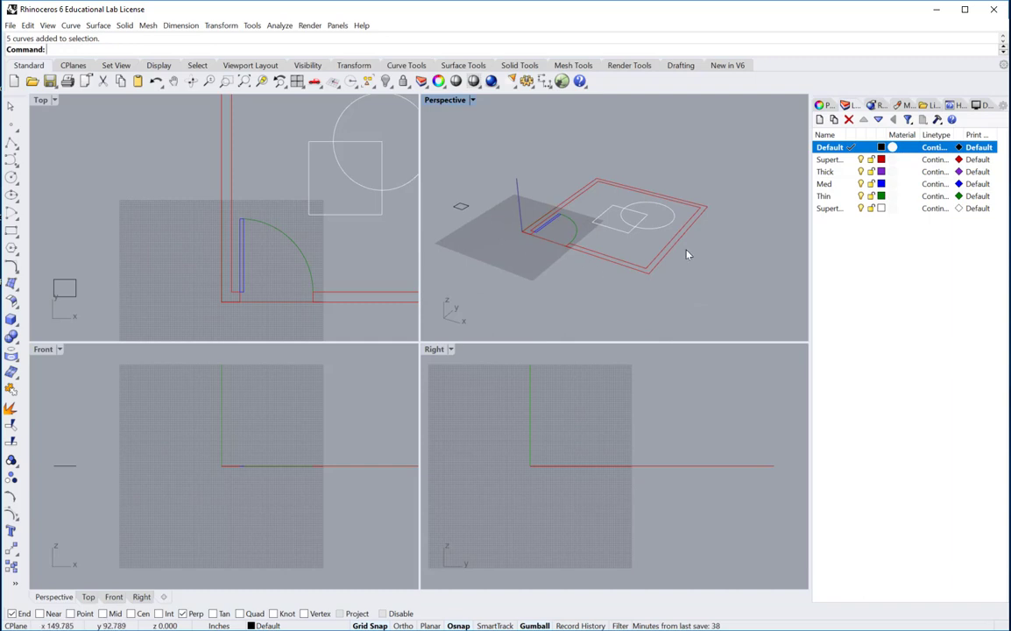
drag(448, 140, 727, 298)
drag(586, 207, 771, 289)
key(Escape)
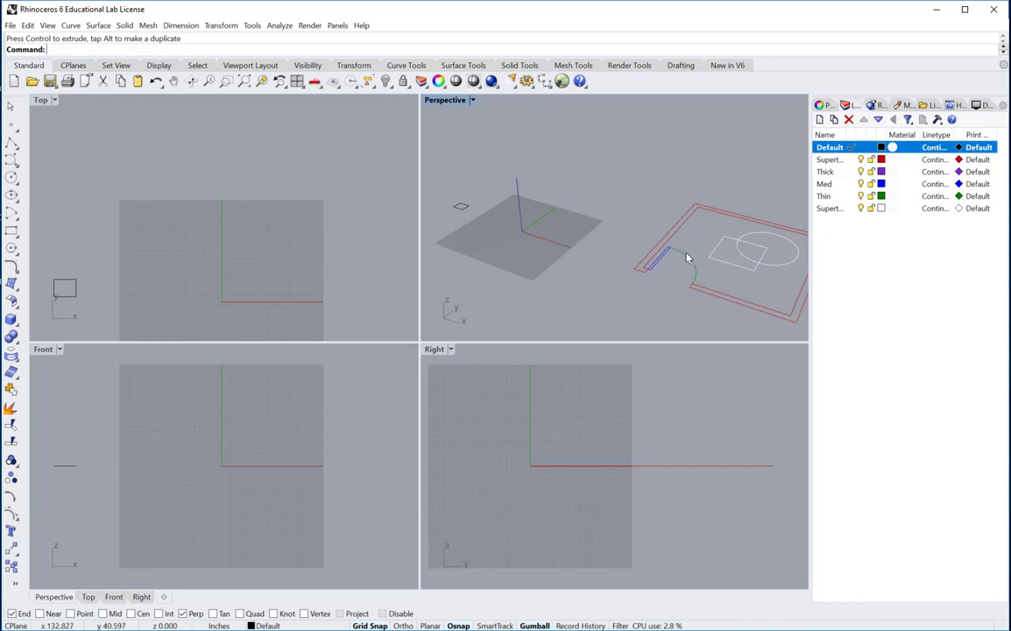
Move all plan curves from the outer wall corner to 0,0, then zoom extents in all views
scroll(596, 181, down, 4)
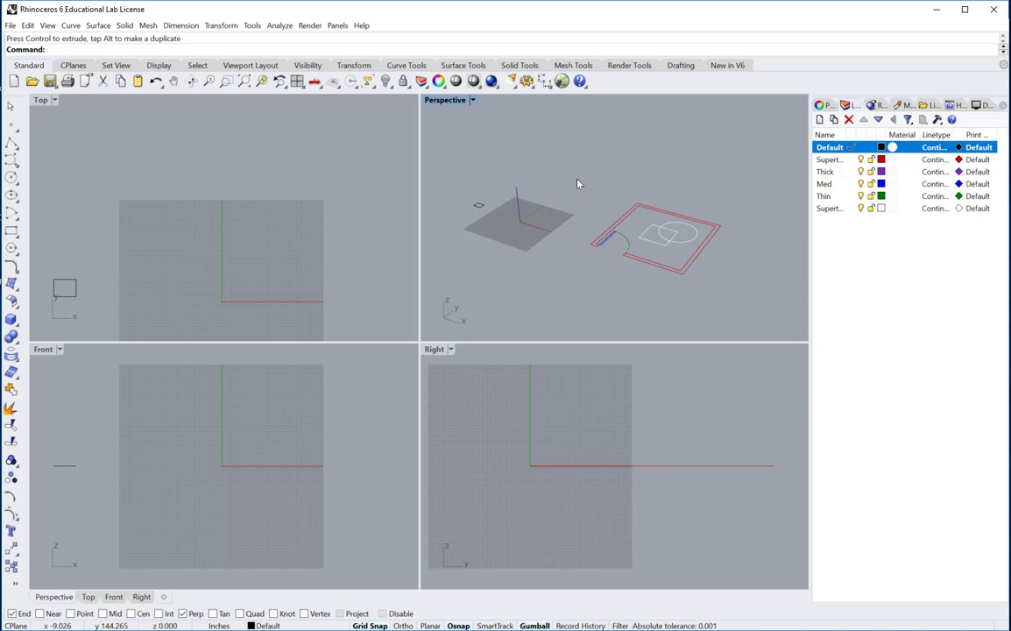
drag(578, 183, 726, 306)
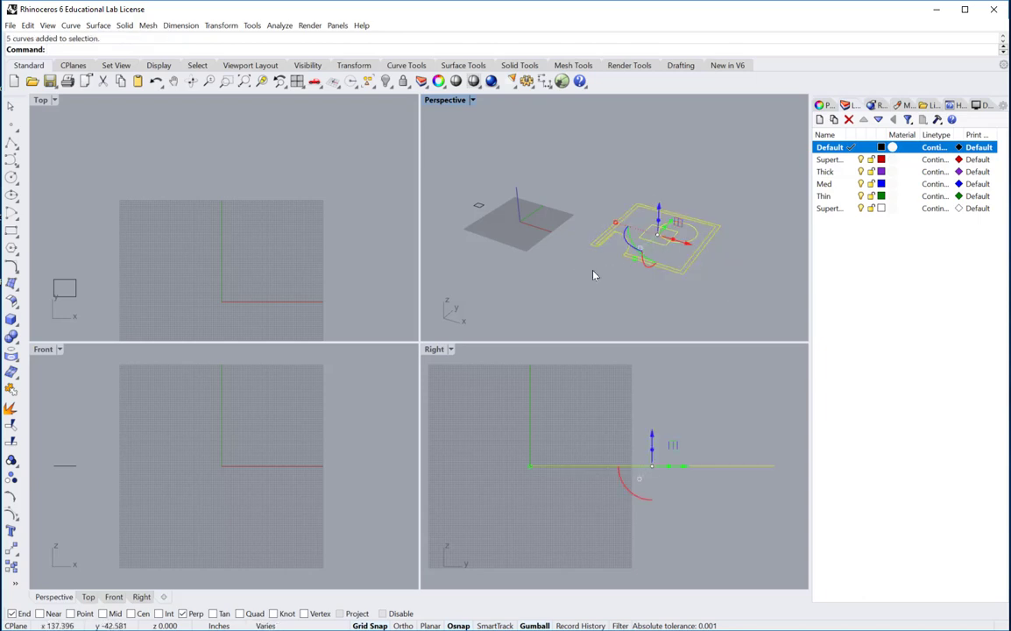
text(Move)
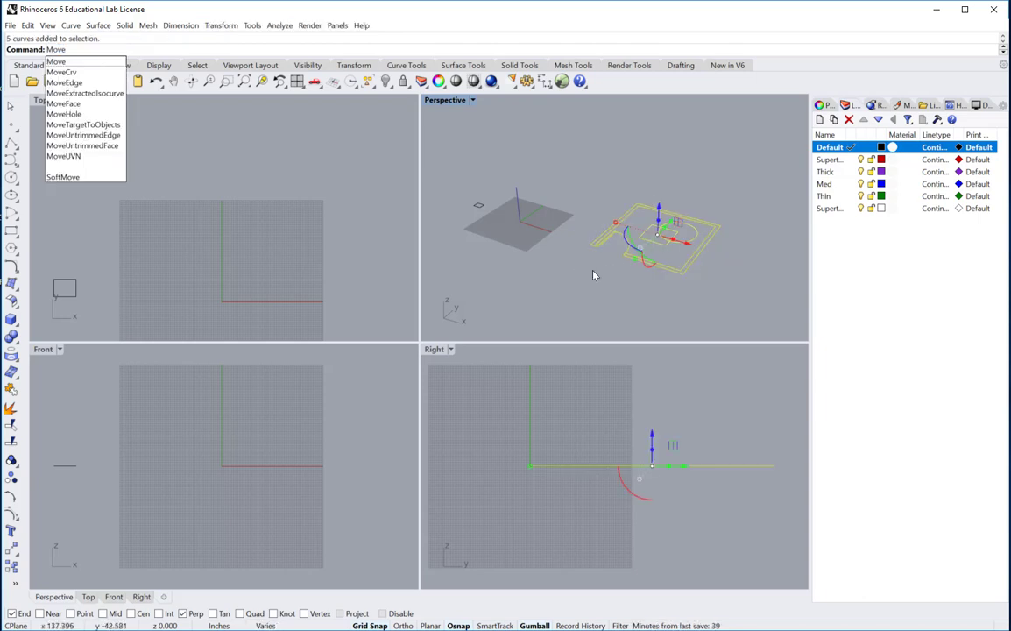
key(Return)
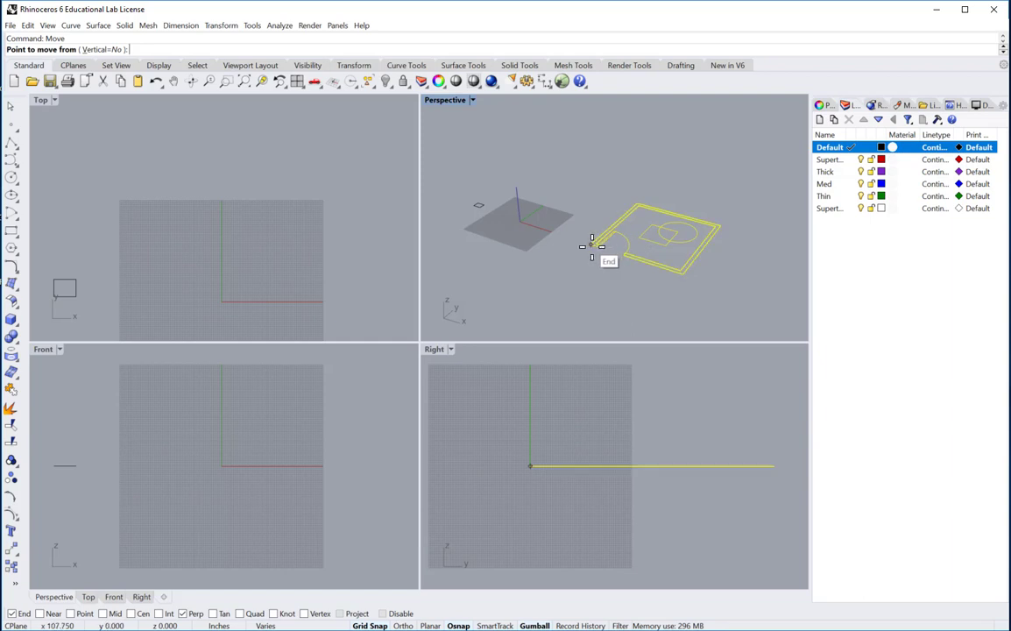
click(593, 247)
text(0,0)
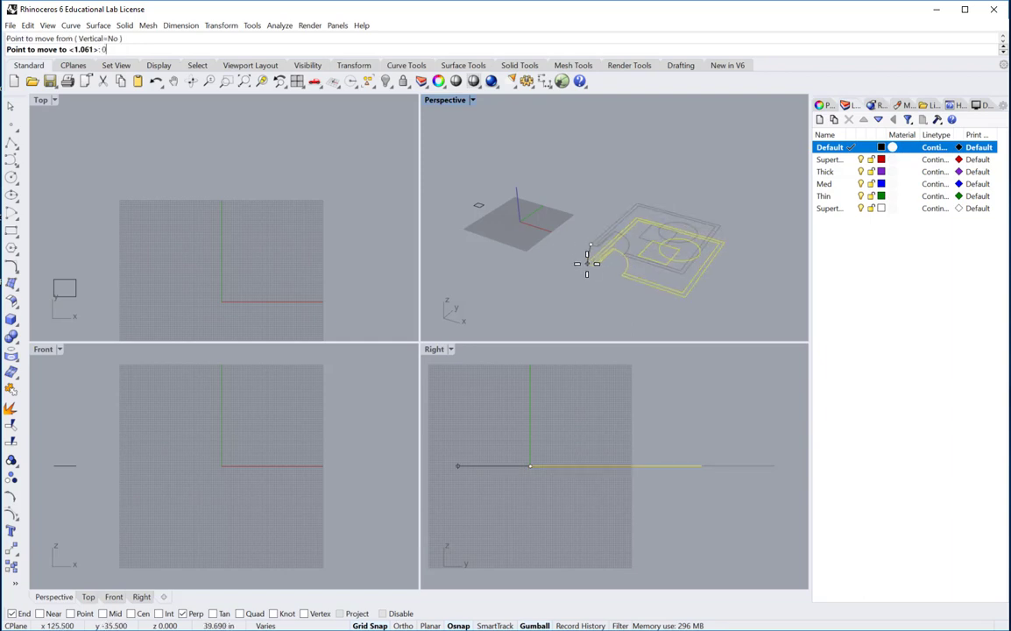
key(Return)
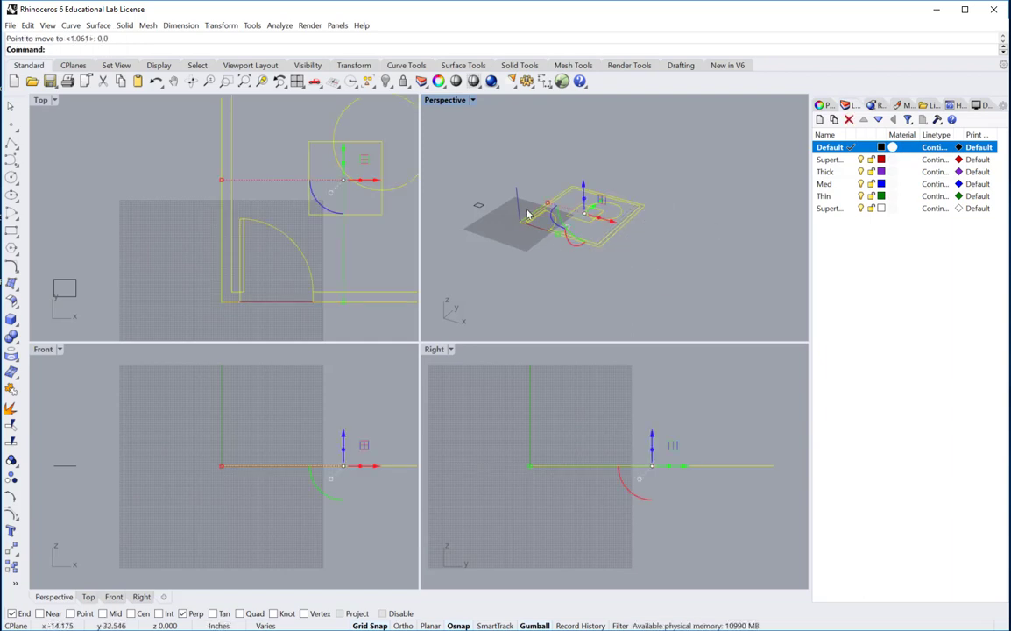
key(Escape)
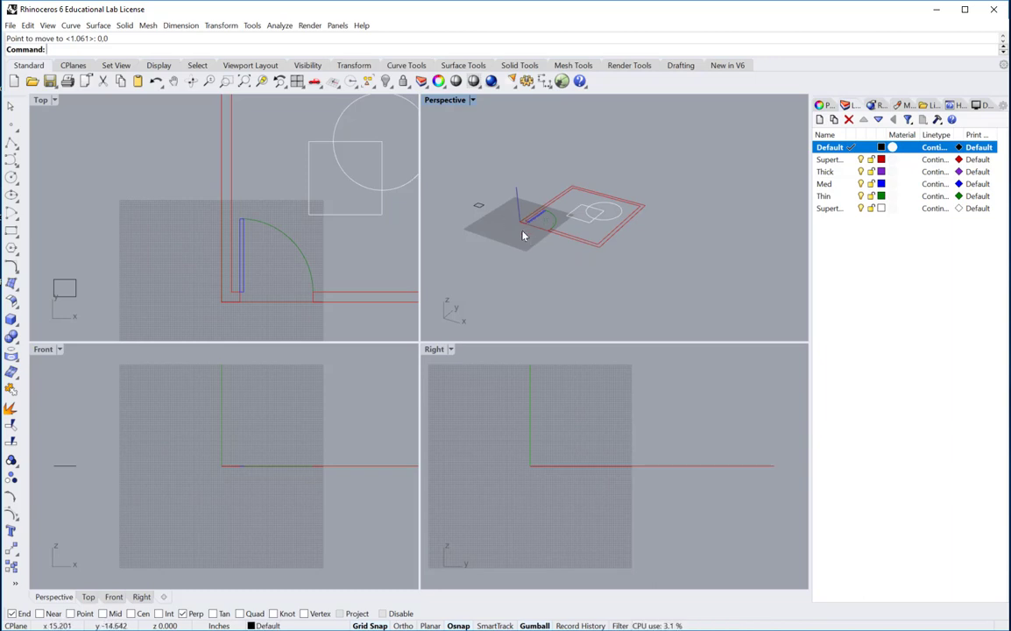
click(335, 261)
key(ctrl+alt+e)
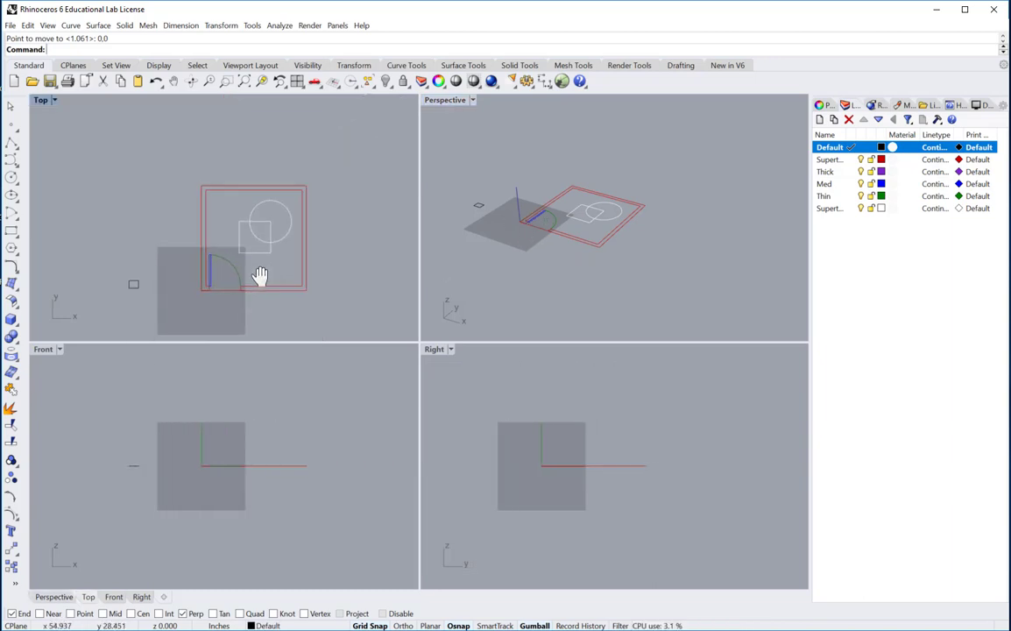